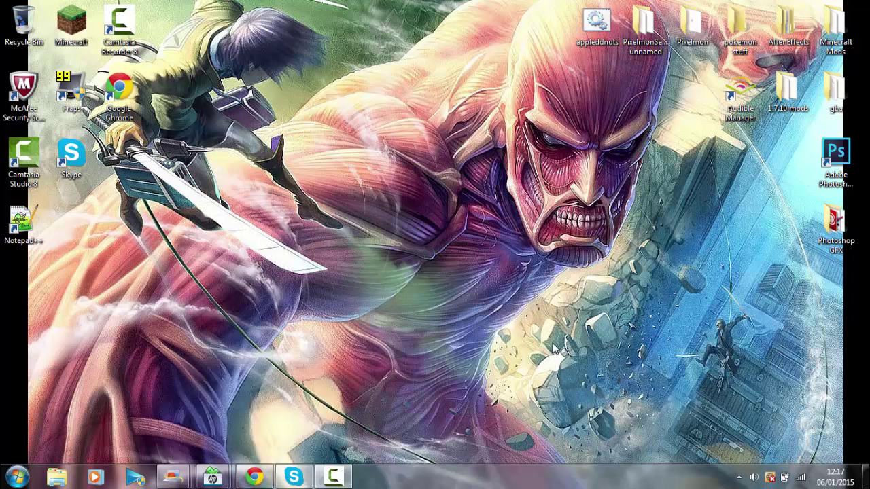
Switch to Chrome and open the Pixelmon core version list on the pixelmonmod.com downloads page.
left_click(269, 474)
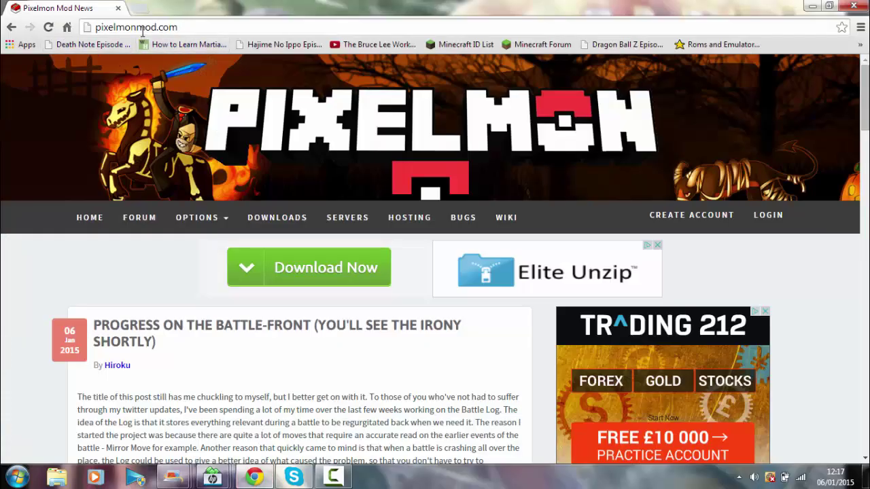
left_click_drag(175, 27, 79, 24)
left_click(190, 25)
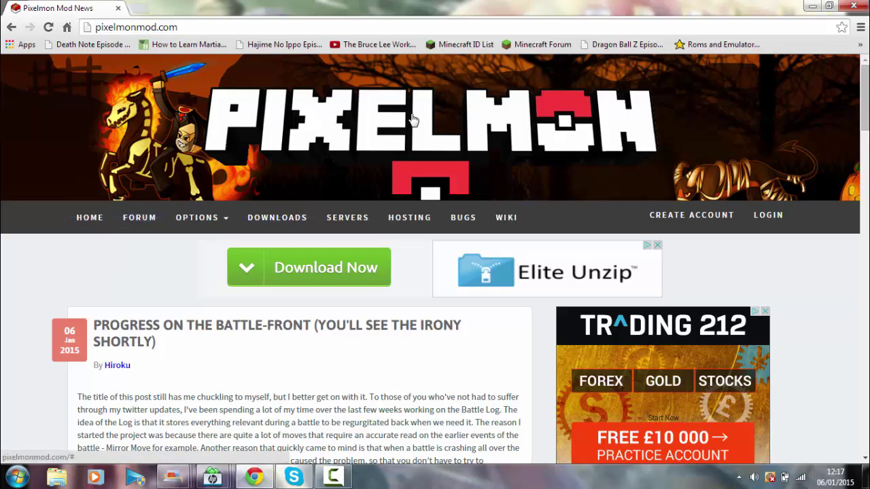
left_click(277, 218)
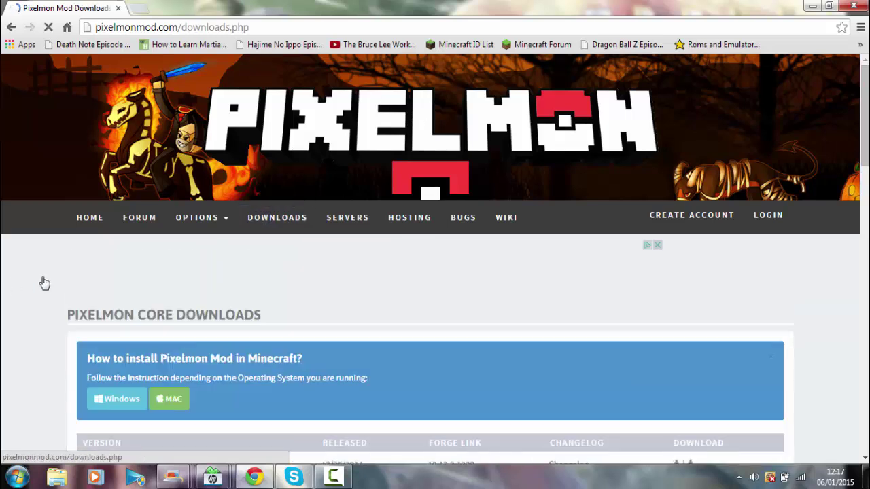
scroll(43, 292, "down", 4)
scroll(30, 287, "down", 1)
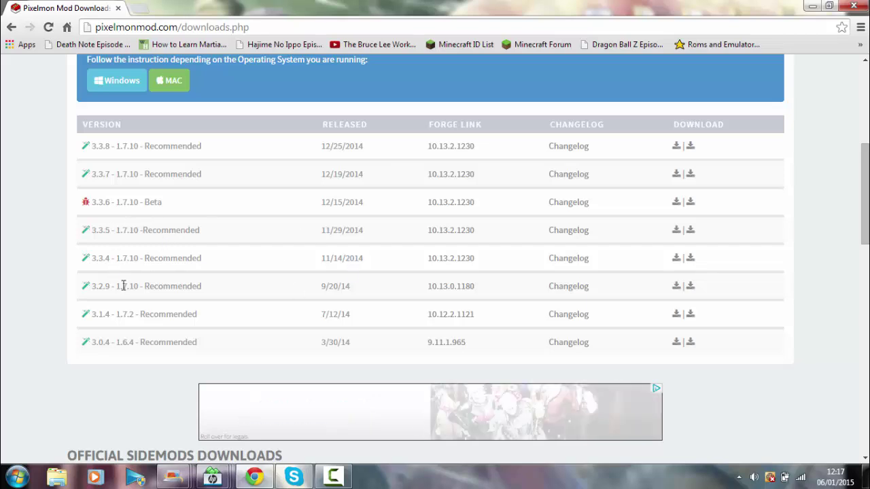
scroll(95, 279, "down", 2)
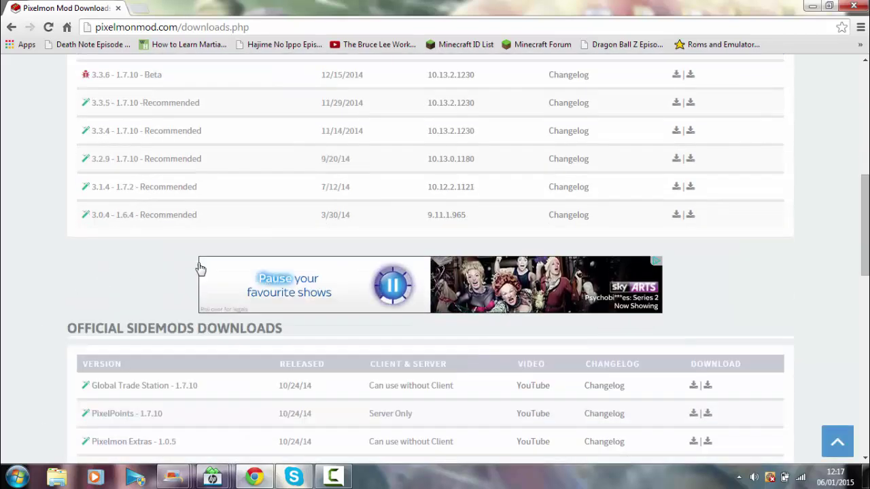
scroll(184, 251, "up", 2)
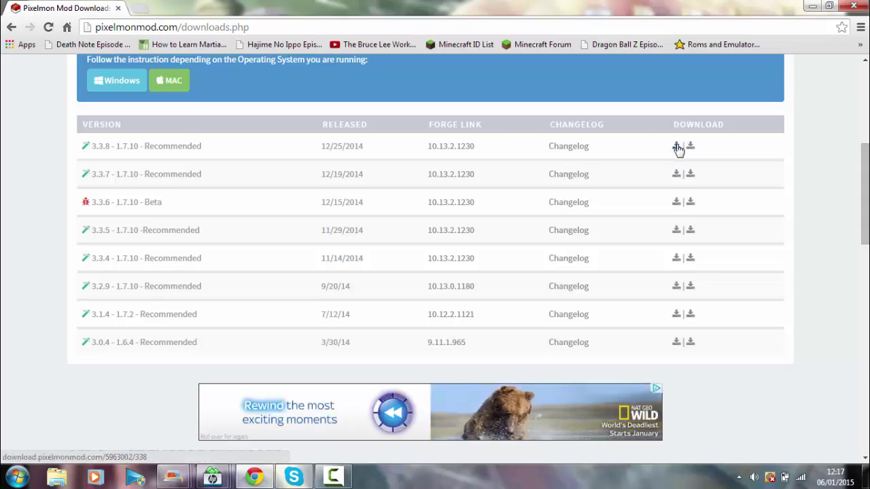
Request the recommended Pixelmon 3.3.8 download for Minecraft 1.7.10, skip the ad, and continue to its MediaFire page.
left_click(677, 148)
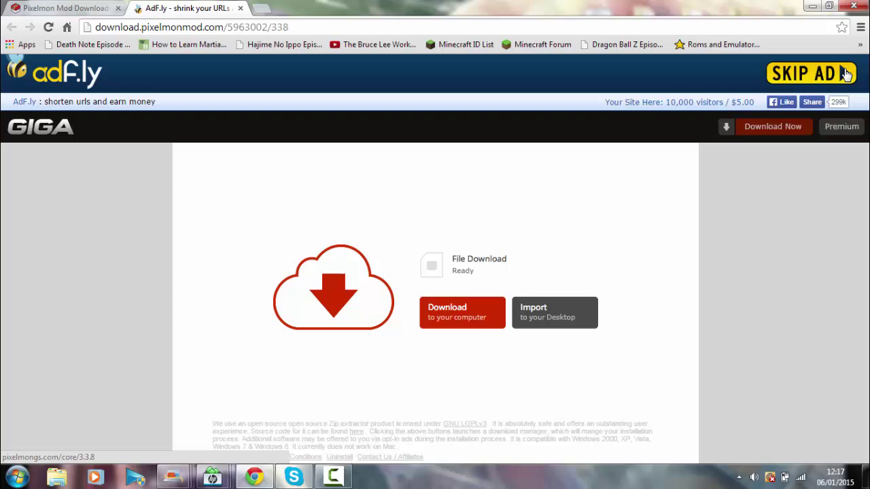
left_click(843, 75)
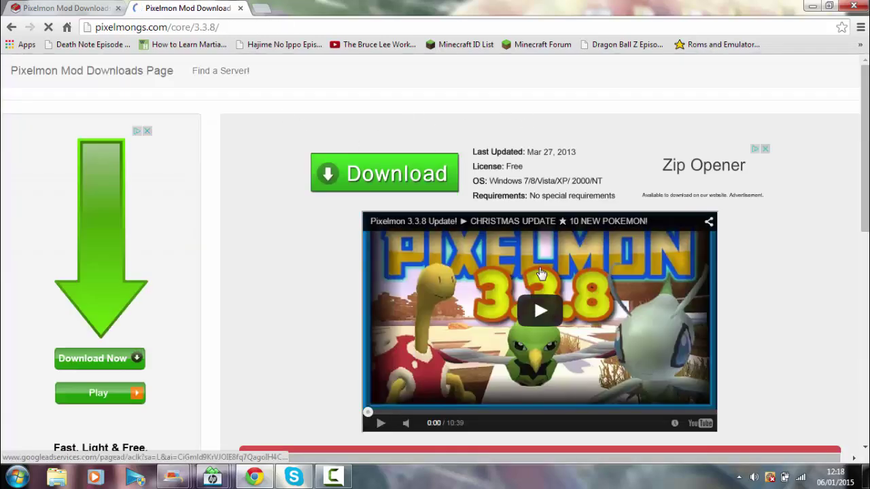
scroll(313, 217, "down", 4)
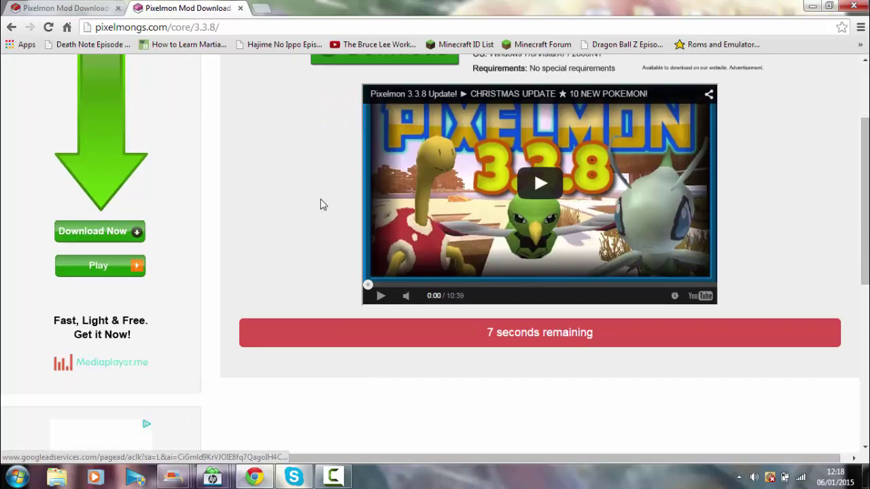
scroll(327, 216, "up", 3)
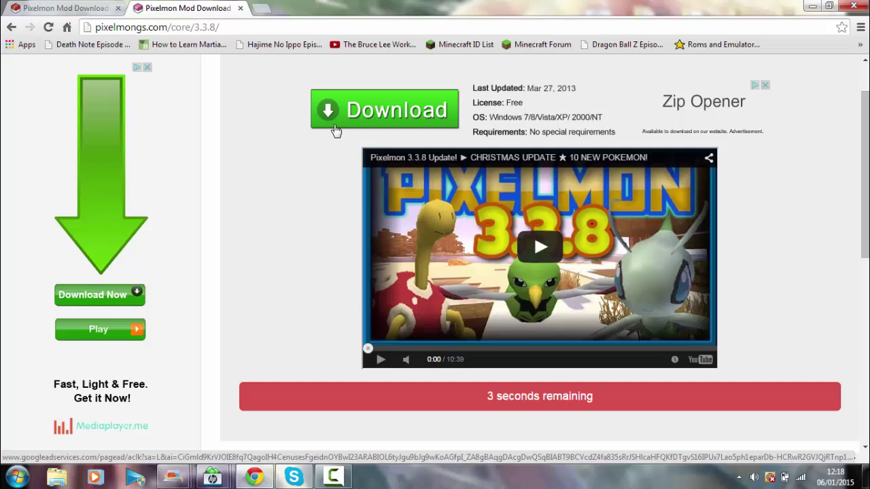
scroll(224, 237, "down", 2)
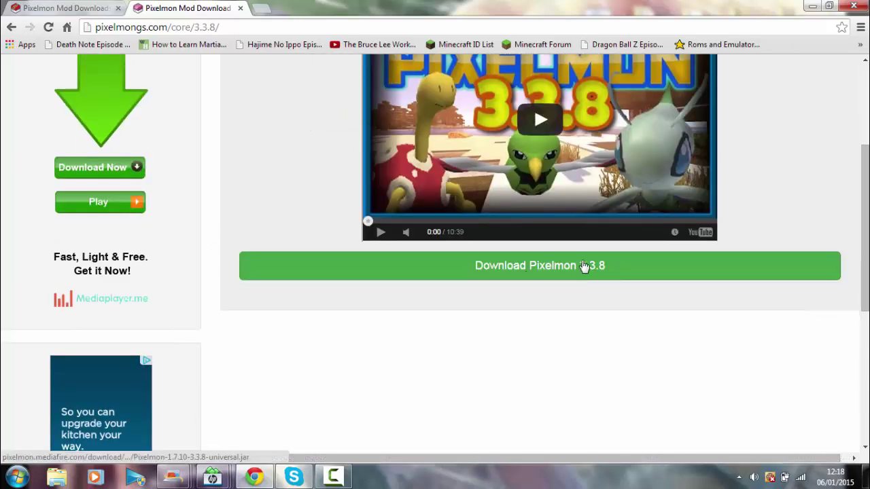
left_click(546, 267)
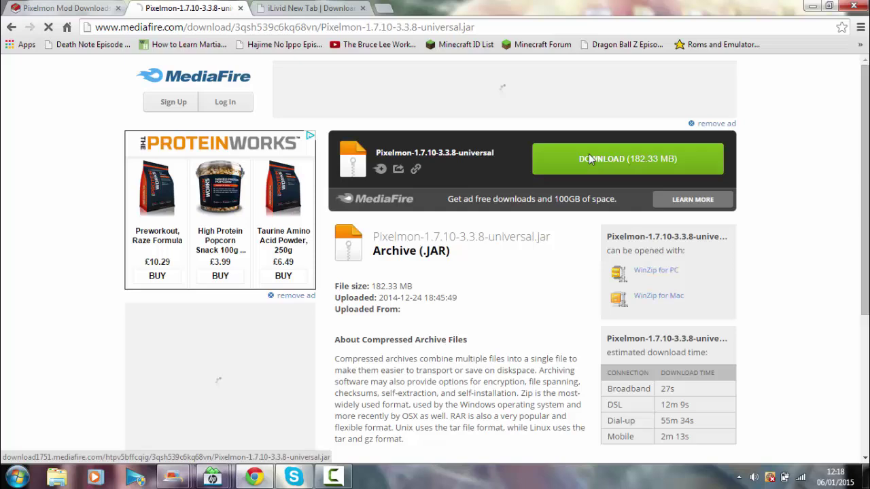
Download Pixelmon-1.7.10-3.3.8-universal.jar from MediaFire, close the two pop-up ad pages, and keep the flagged file.
left_click(589, 156)
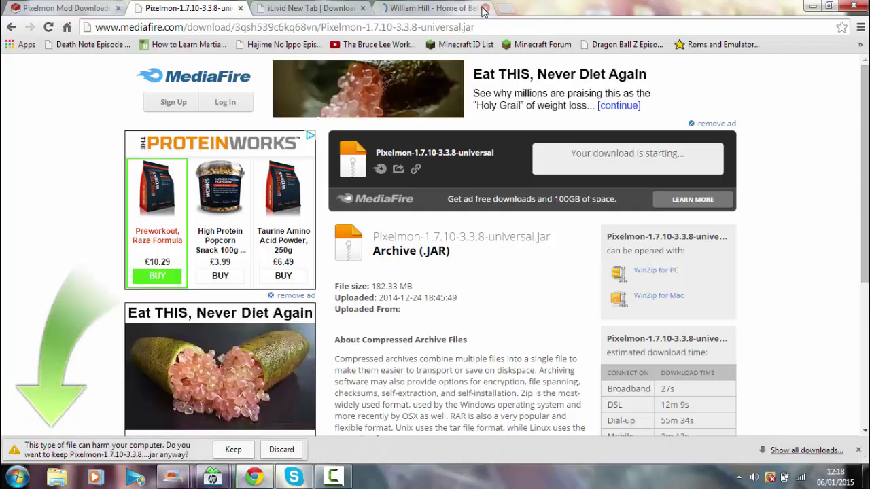
left_click(484, 9)
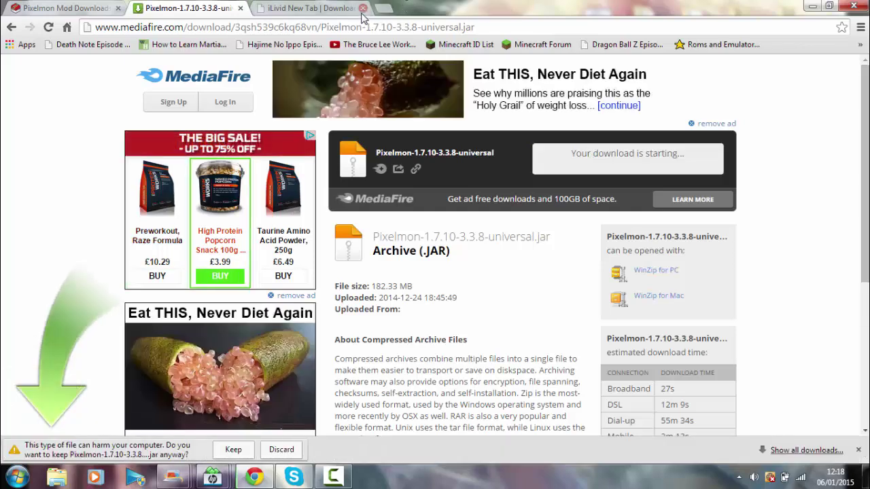
left_click(363, 9)
left_click(233, 450)
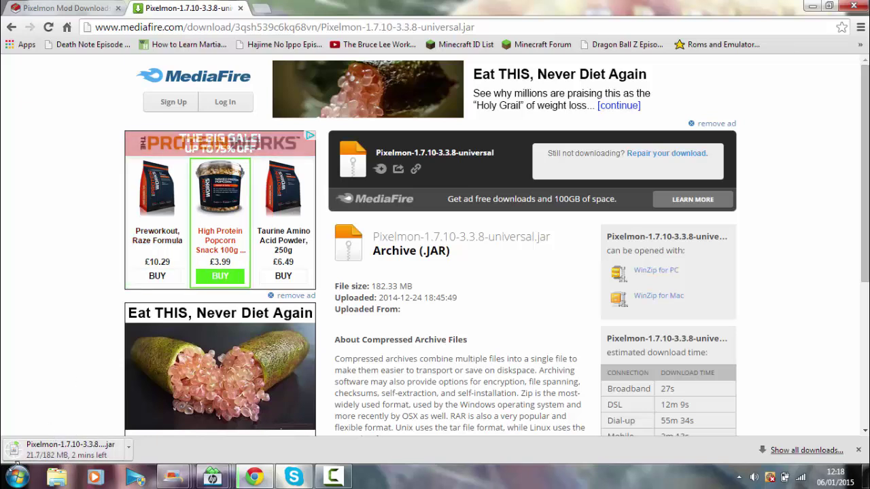
From the Pixelmon downloads page, download the Forge 10.13.2.1230 installer linked to version 3.3.8, skip the ad, and keep the file.
left_click(48, 7)
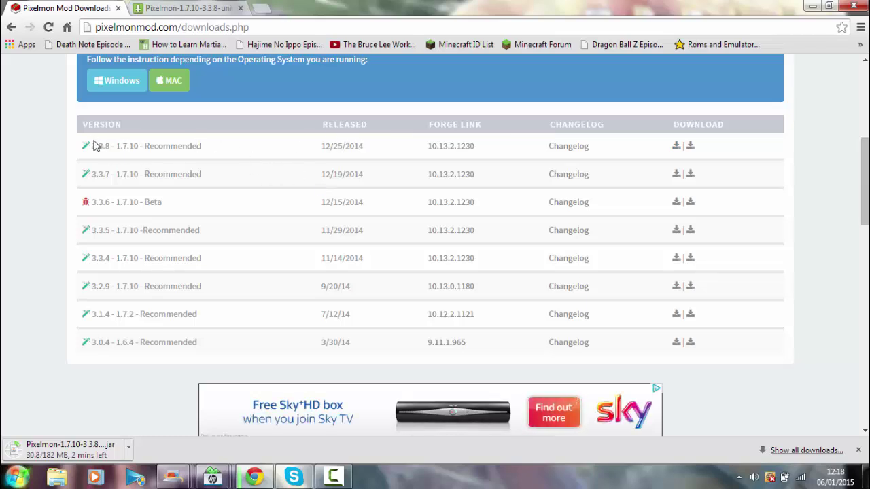
left_click_drag(124, 147, 196, 143)
left_click(217, 149)
left_click(449, 147)
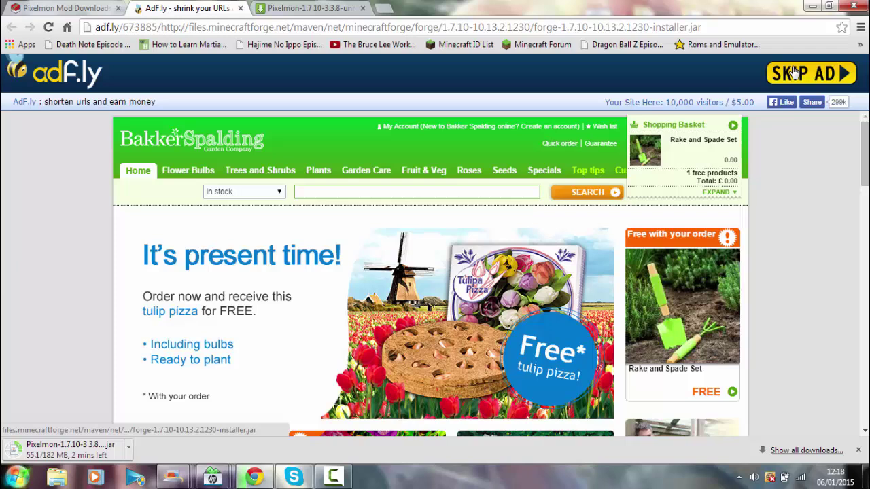
left_click(790, 72)
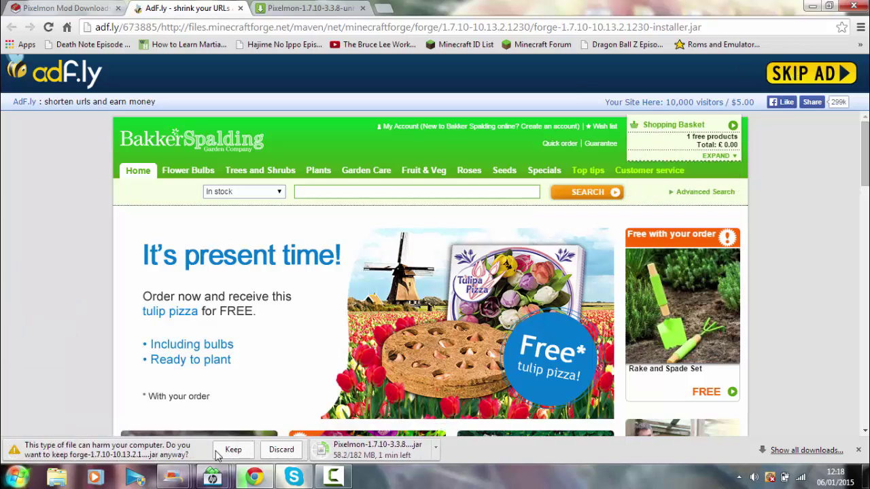
left_click(224, 450)
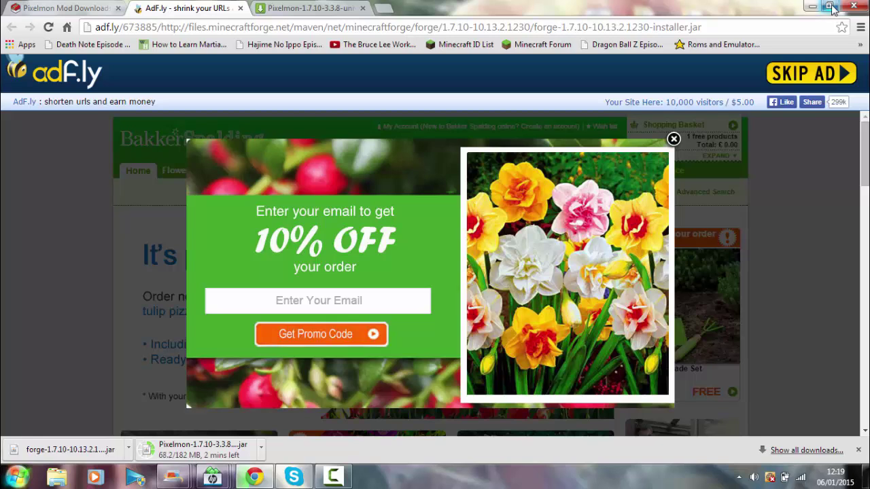
Dismiss the promo pop-up, shrink the browser window to uncover the desktop, and place the downloaded Forge installer there.
left_click(674, 140)
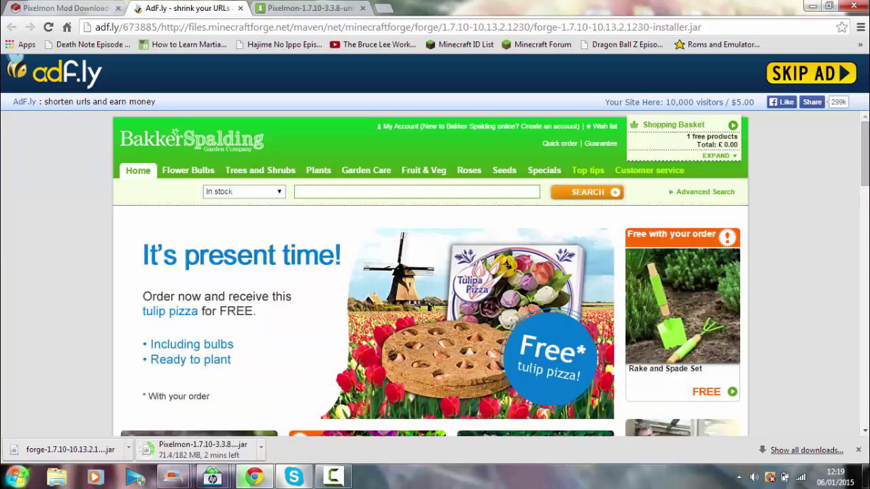
left_click(830, 7)
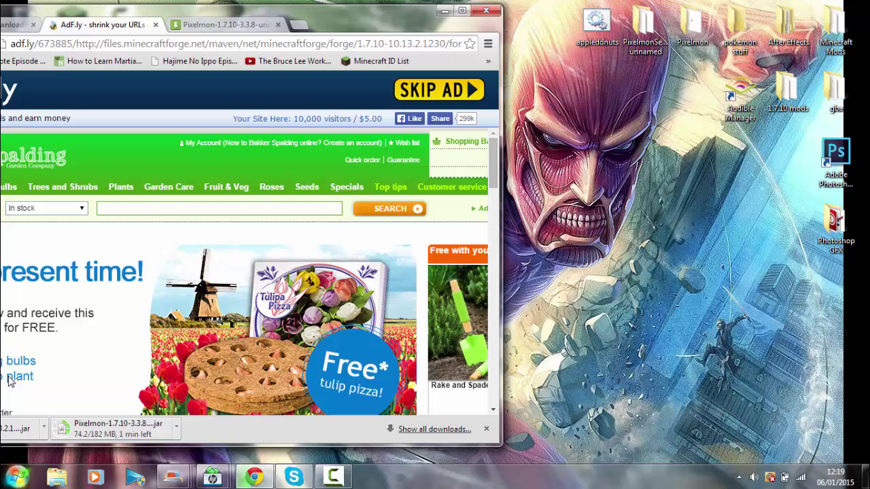
left_click_drag(307, 8, 339, 8)
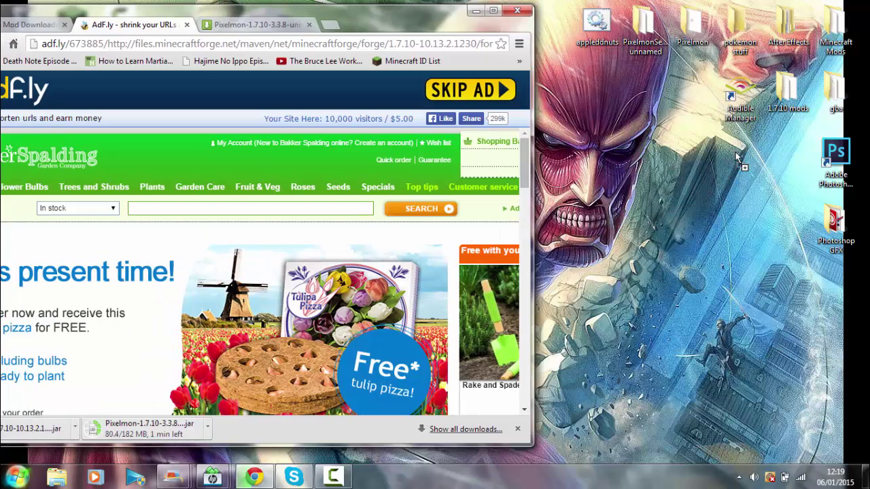
left_click(716, 160)
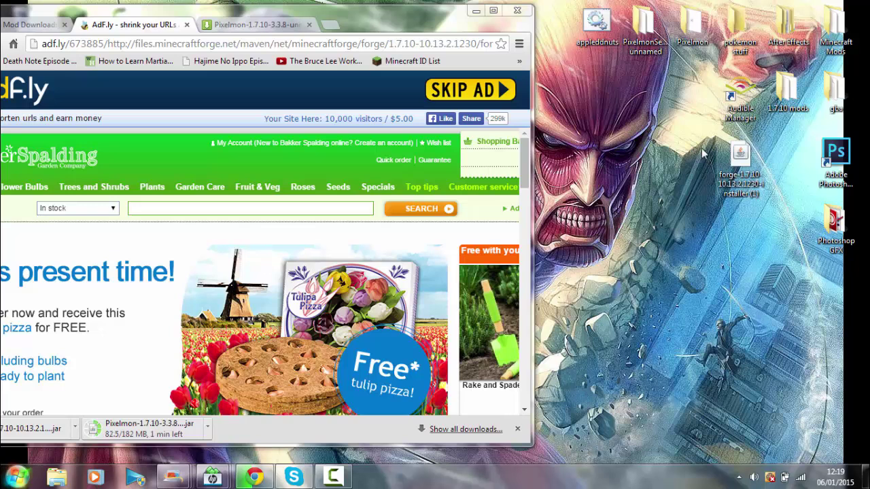
Duplicate the Forge installer on the desktop and place the copy in the free spot beside Audible Manager.
right_click(740, 161)
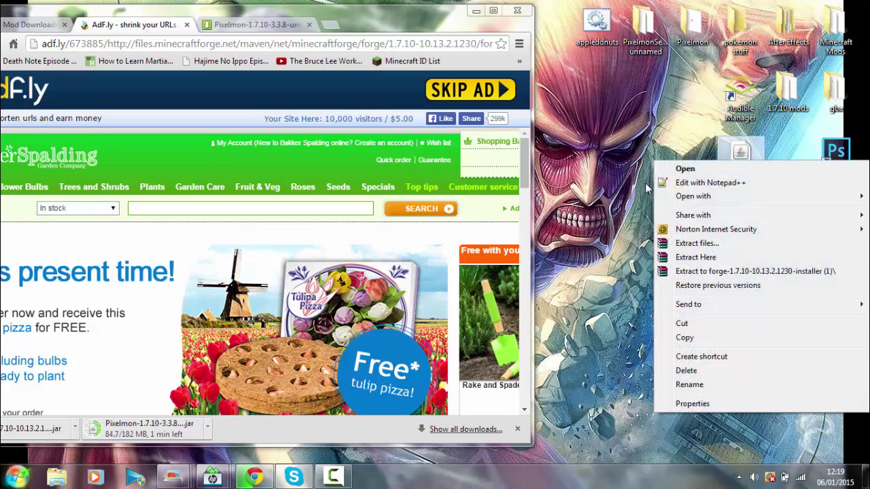
left_click(694, 338)
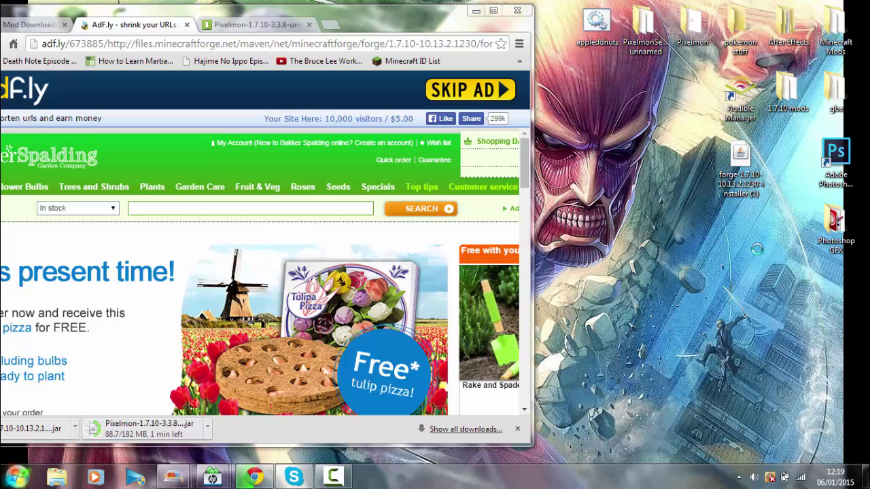
right_click(758, 250)
left_click(753, 305)
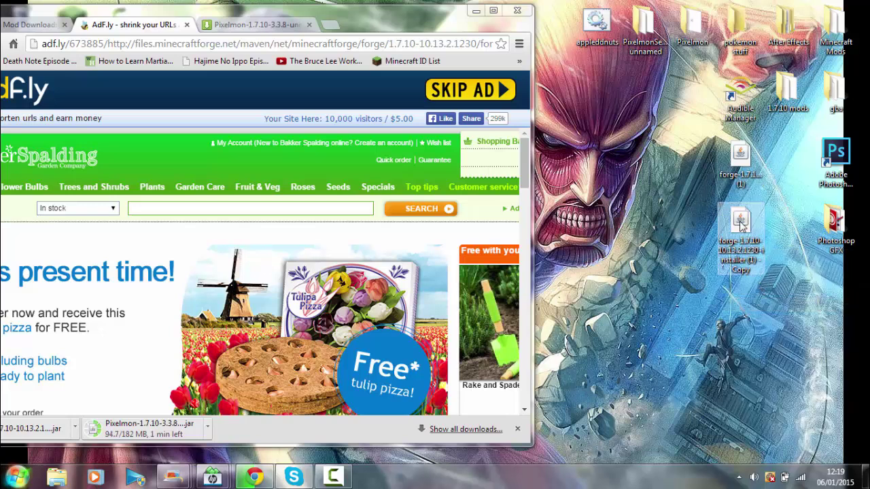
left_click_drag(740, 225, 693, 95)
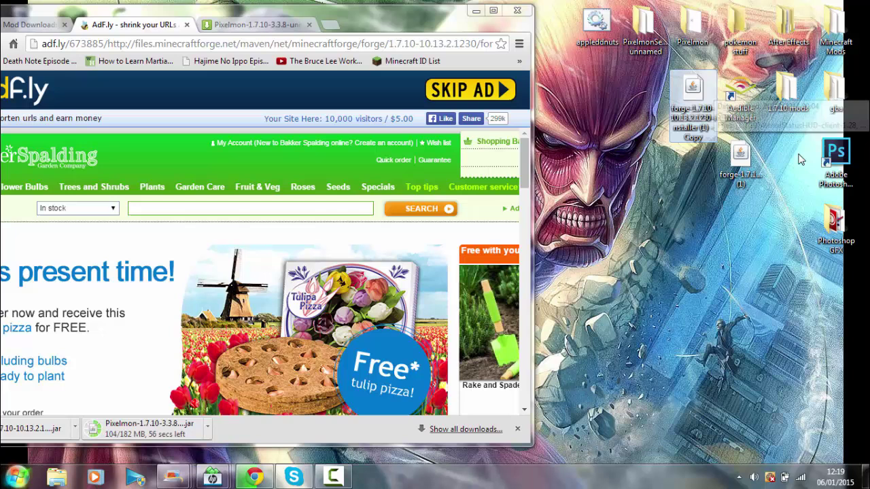
Minimise the browser, run the original Forge installer from the desktop, and install Forge with the Install client option.
left_click(752, 192)
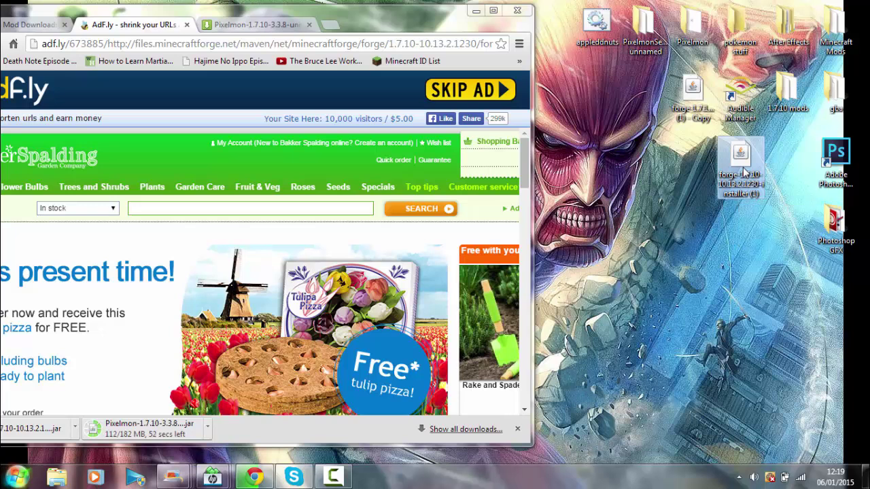
left_click(474, 13)
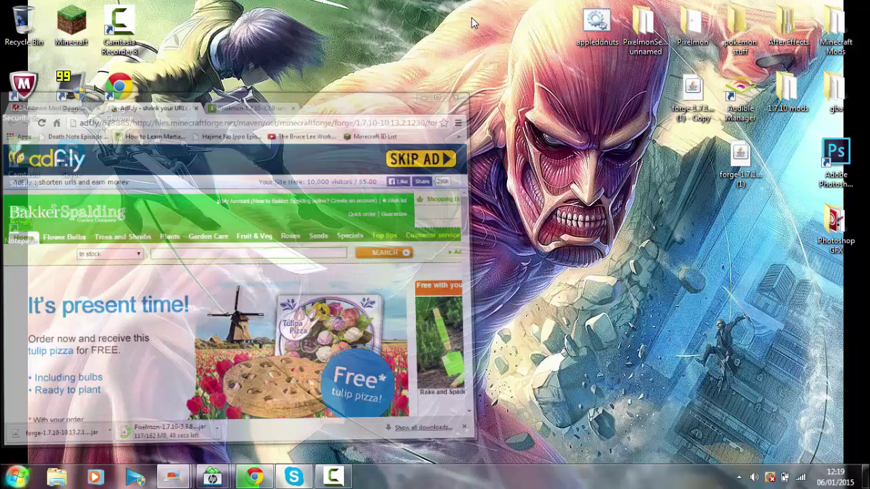
double_click(740, 155)
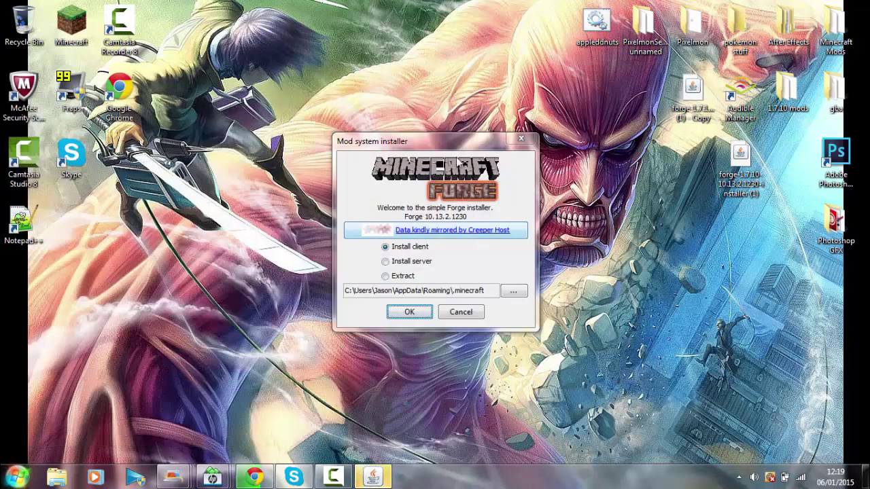
left_click_drag(453, 149, 469, 136)
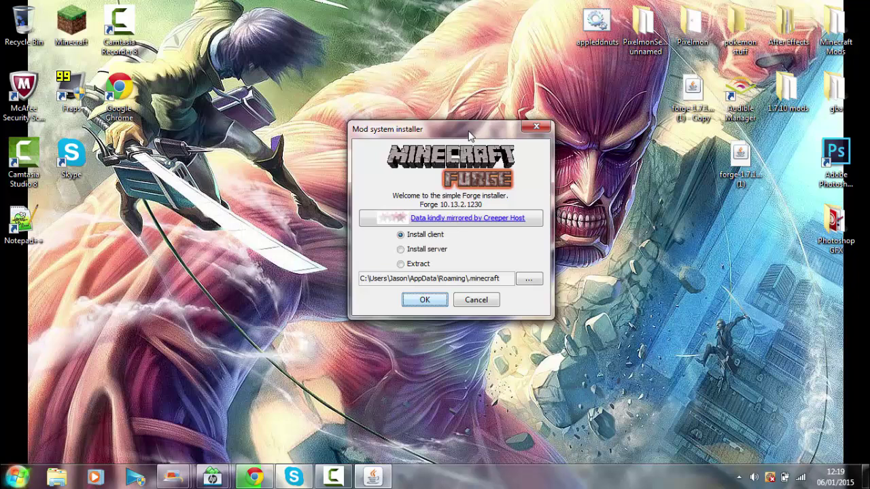
left_click(401, 235)
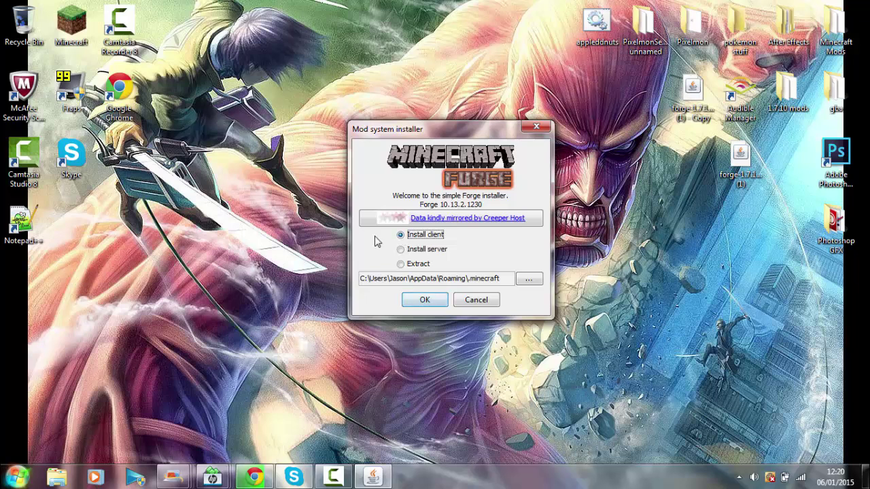
left_click(422, 302)
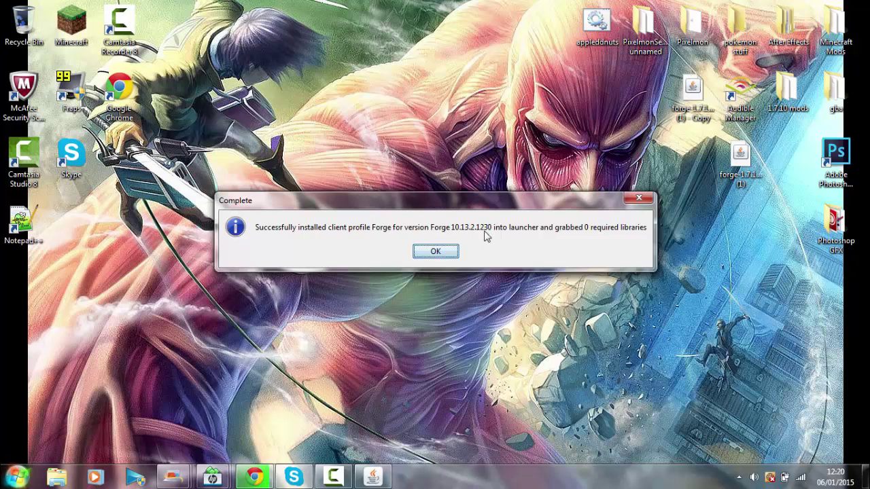
left_click(435, 251)
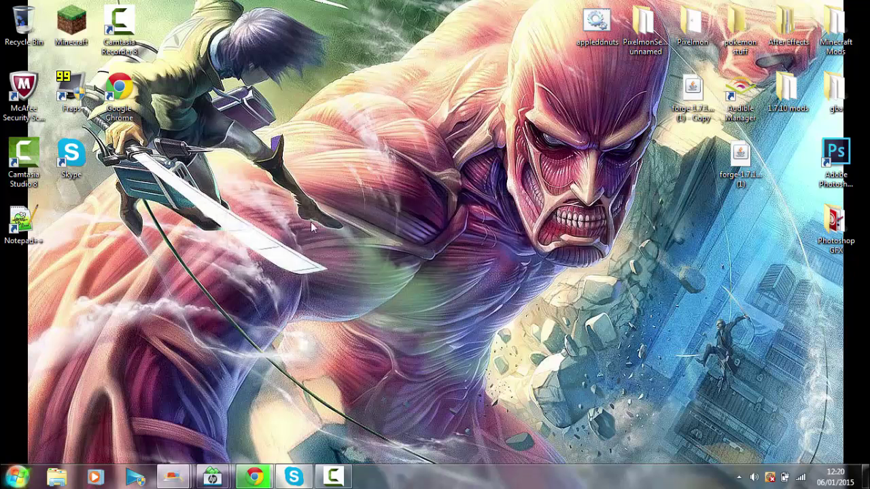
Bring back the browser, place the downloaded Pixelmon-1.7.10-3.3.8-universal.jar on the desktop below the Forge installer, and minimise the browser.
left_click(267, 474)
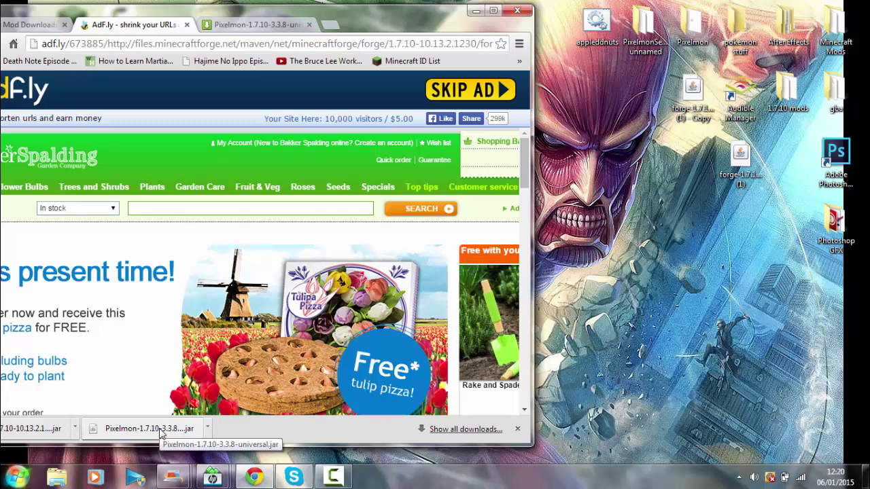
left_click_drag(160, 435, 751, 223)
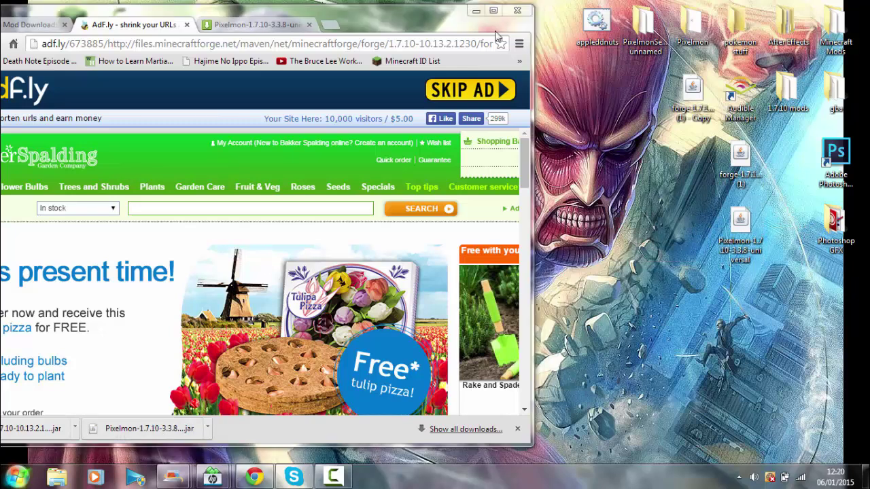
left_click(476, 11)
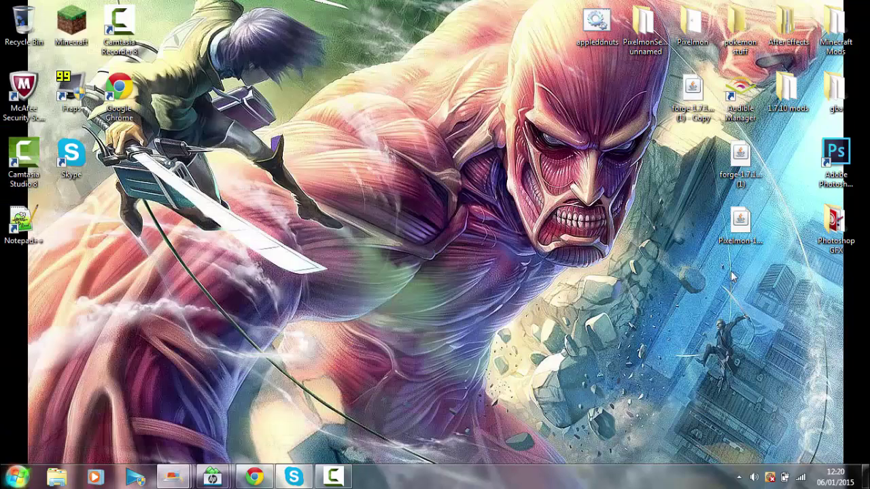
Duplicate the Pixelmon-1.7.10-3.3.8-universal file on the desktop and place the copy below the Photoshop GFX folder.
left_click(718, 227)
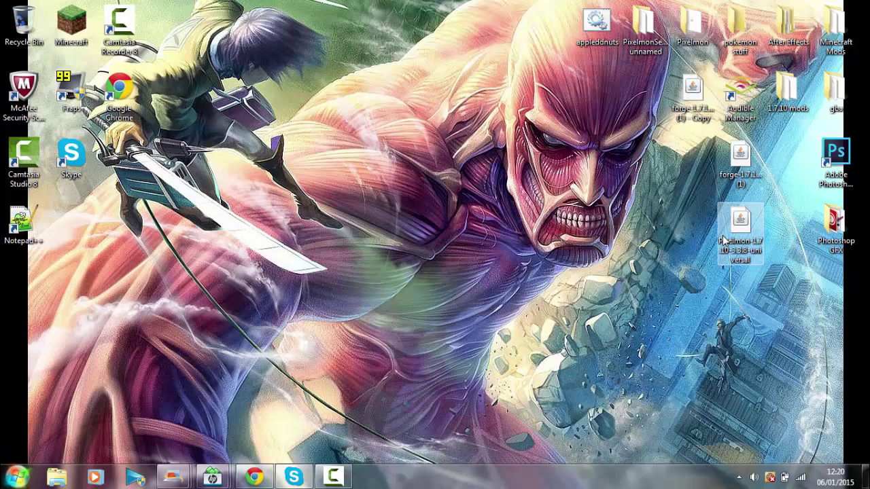
right_click(726, 239)
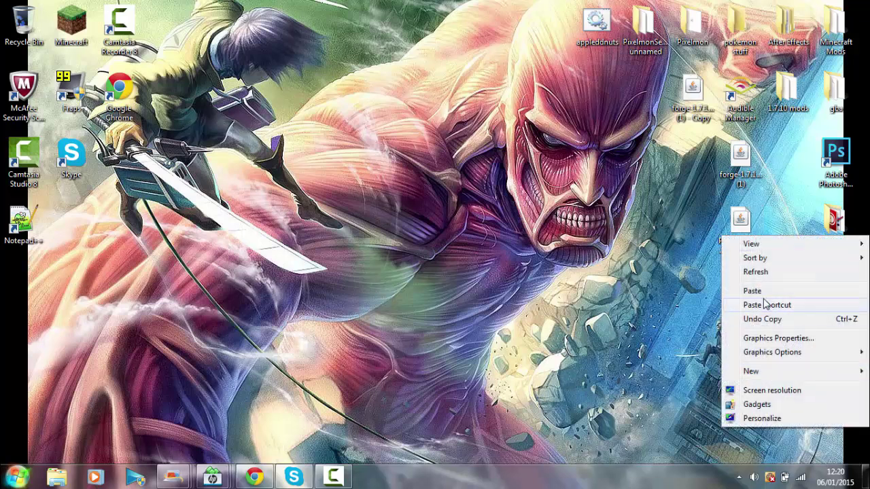
left_click(720, 249)
right_click(730, 235)
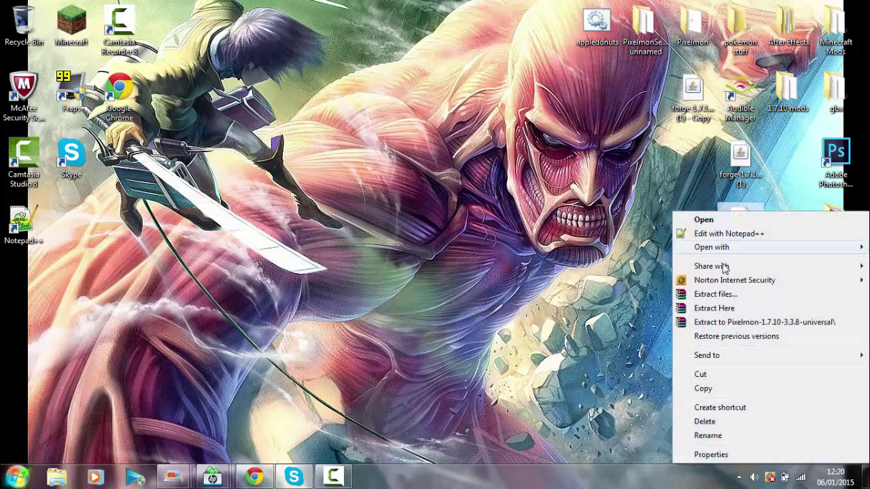
left_click(707, 388)
right_click(758, 307)
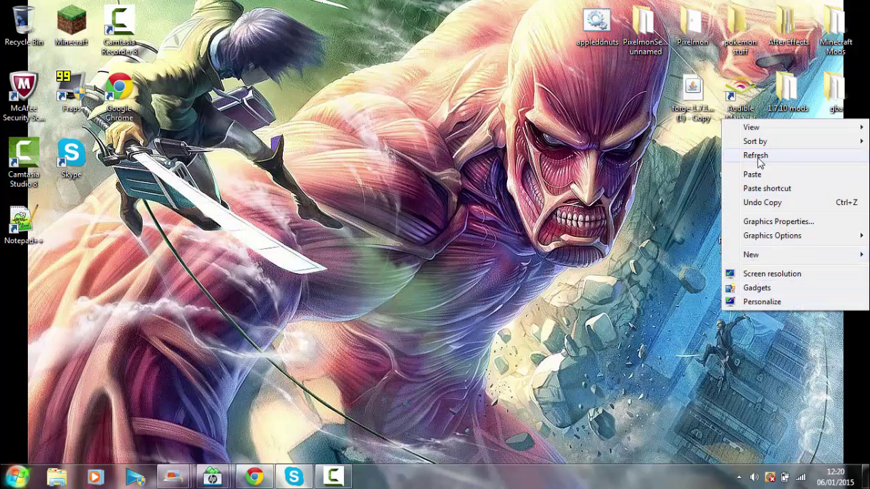
left_click(754, 175)
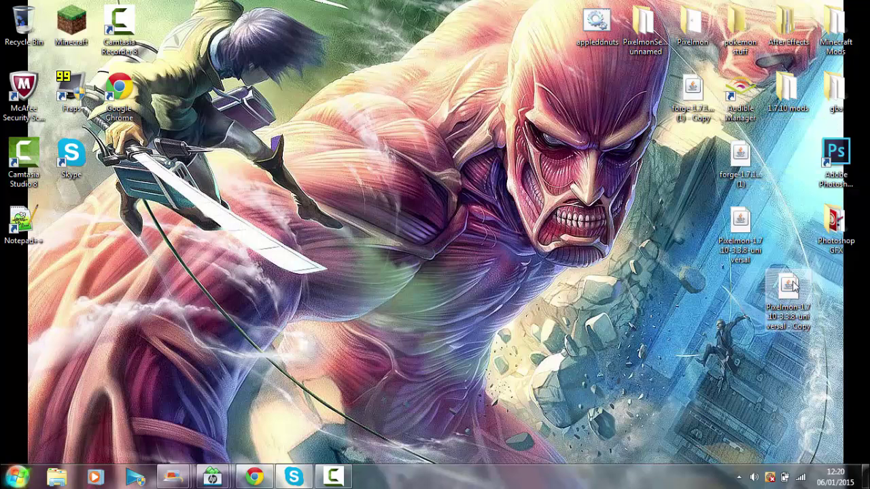
left_click_drag(795, 286, 836, 289)
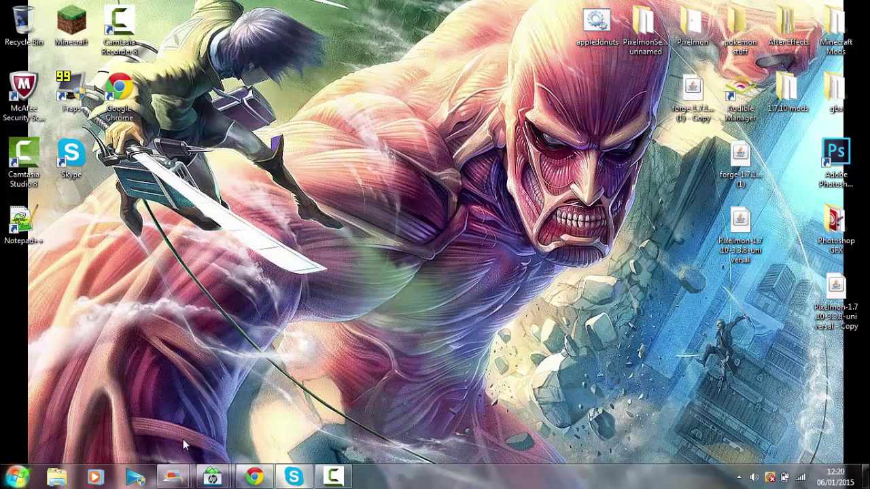
Search Windows for %appdata% to locate the Roaming folder, and dismiss the search.
left_click(17, 477)
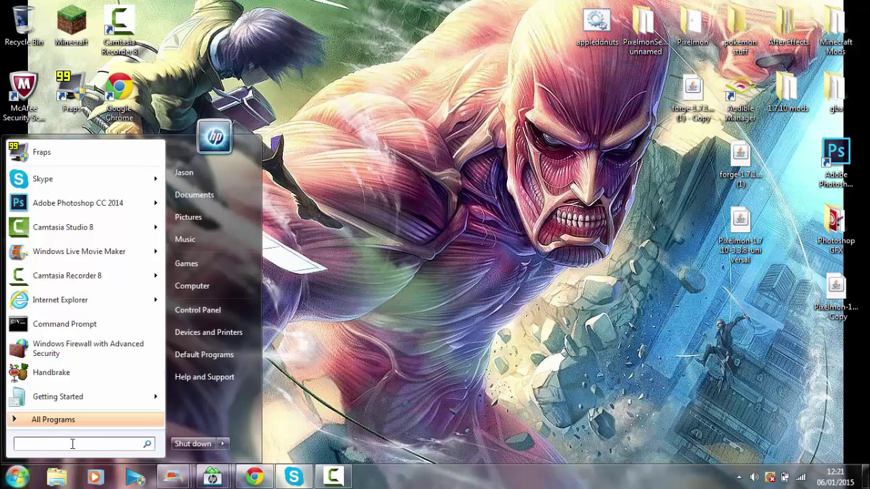
type("%")
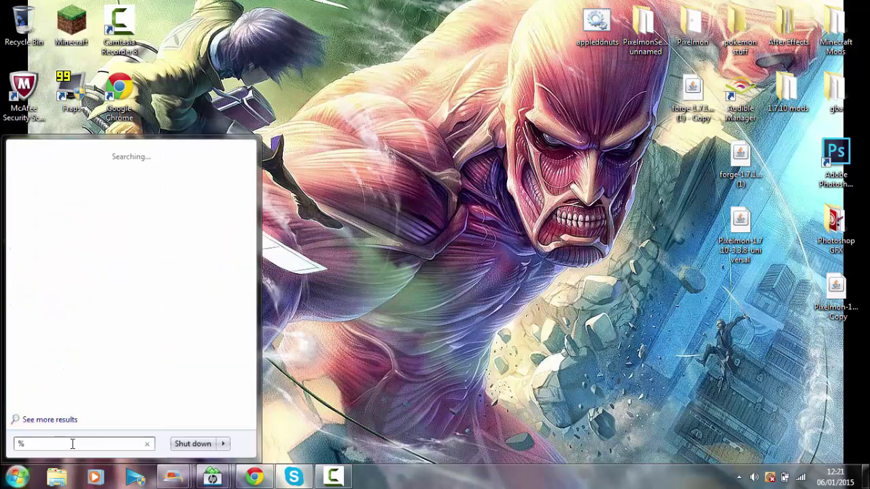
type("appdata%")
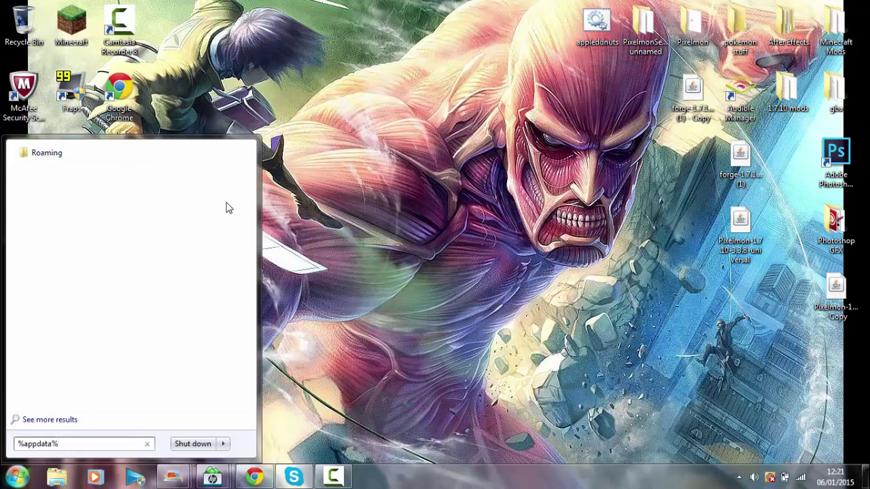
left_click(373, 194)
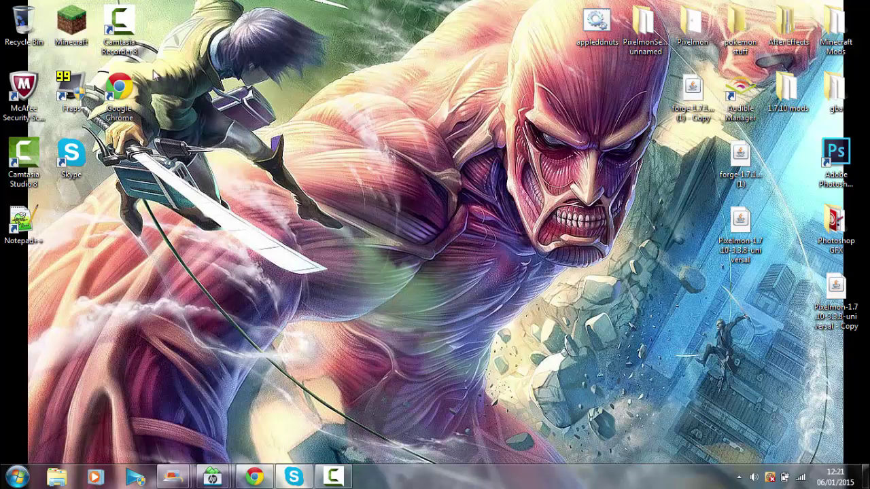
Launch Minecraft from the desktop, maximise the launcher, and open the Pixelmon profile for editing.
left_click(87, 27)
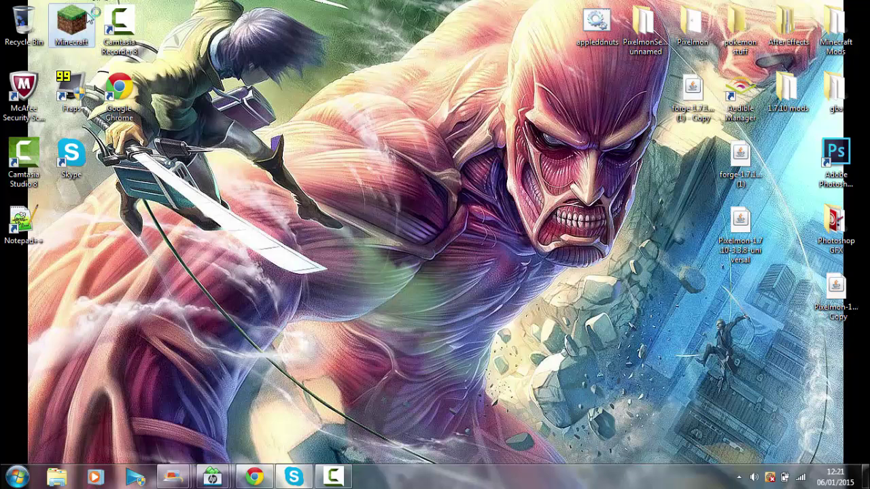
double_click(81, 30)
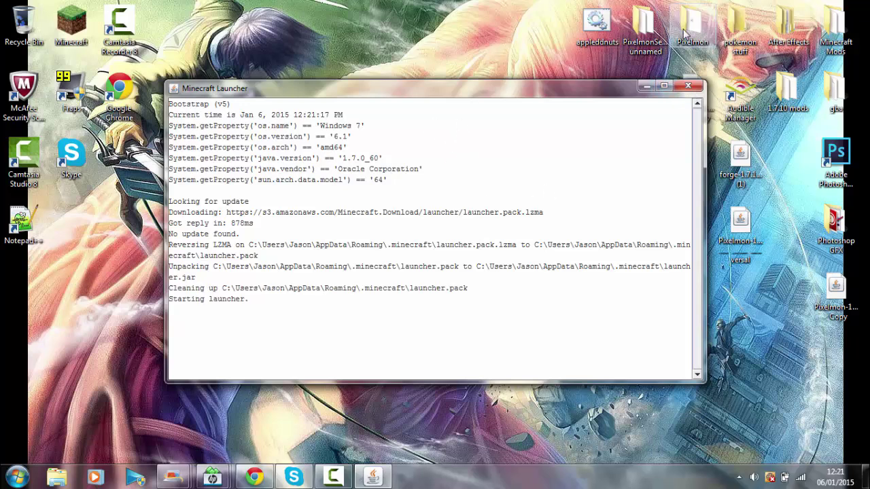
left_click(664, 87)
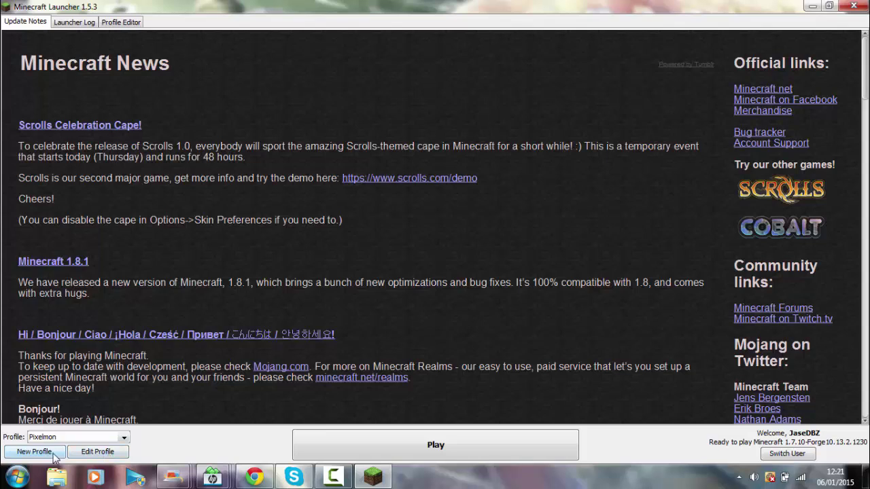
left_click(98, 452)
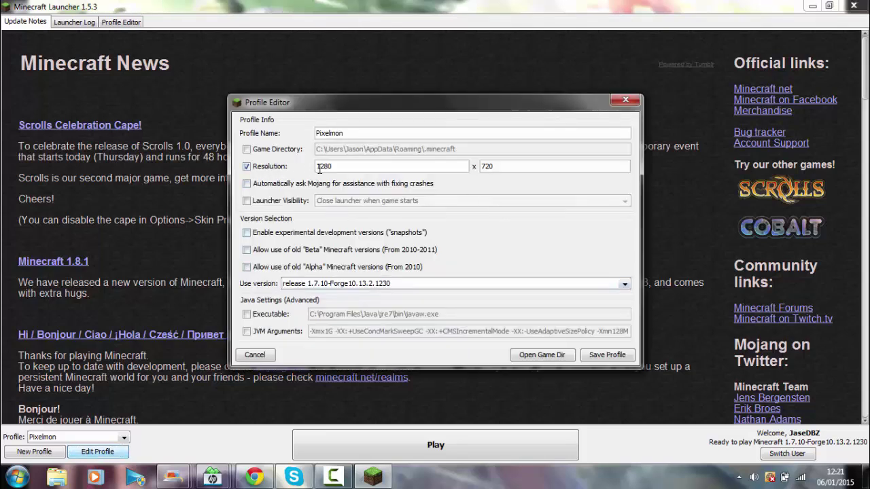
Examine the Pixelmon profile's resolution and available game versions, and dismiss the request to enable development builds.
left_click(331, 169)
left_click(352, 286)
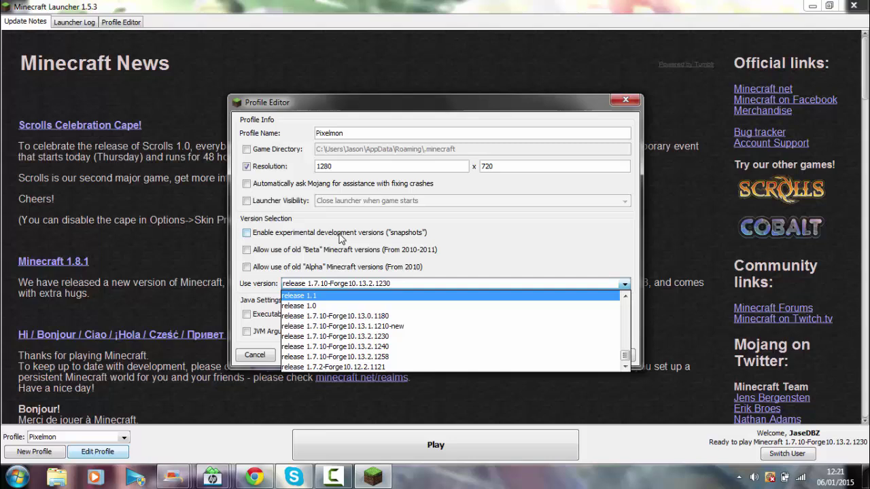
left_click(474, 243)
key("space")
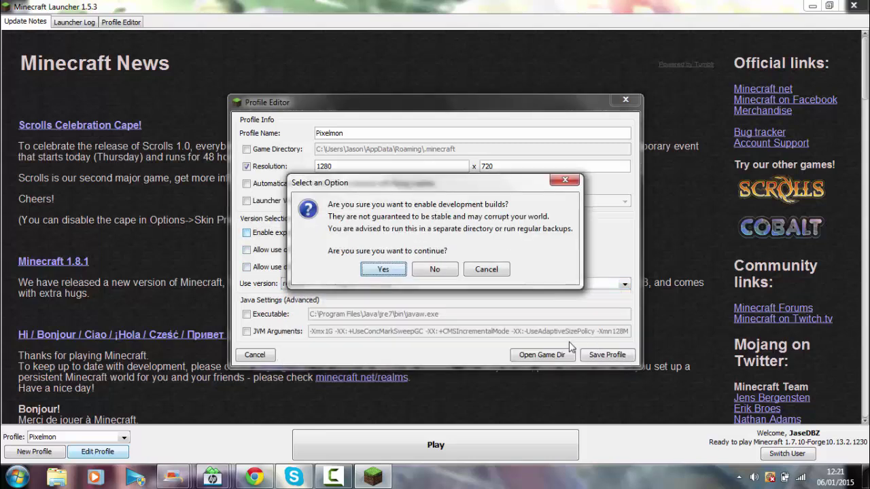
left_click(566, 183)
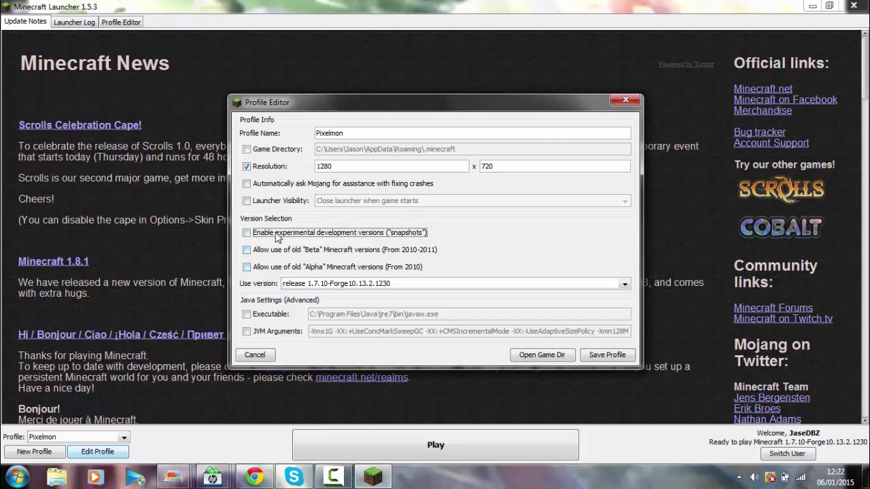
Open the Pixelmon profile's game directory and go into its mods folder.
left_click(530, 358)
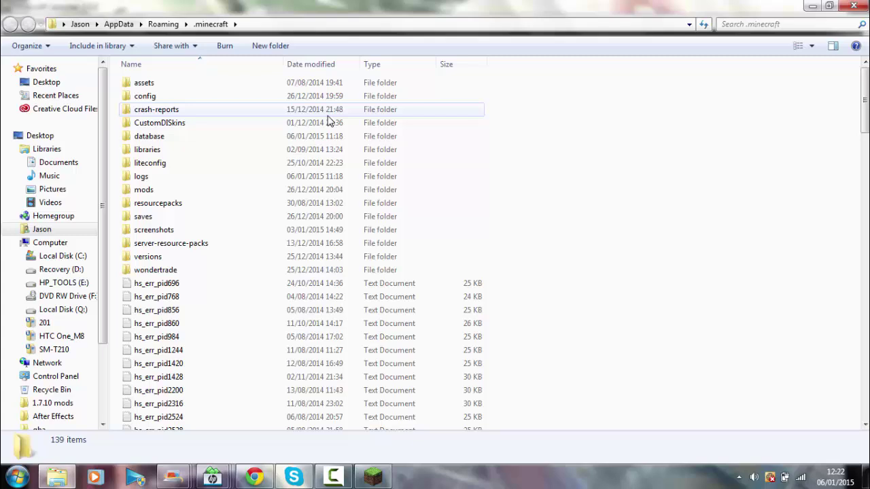
scroll(181, 160, "down", 4)
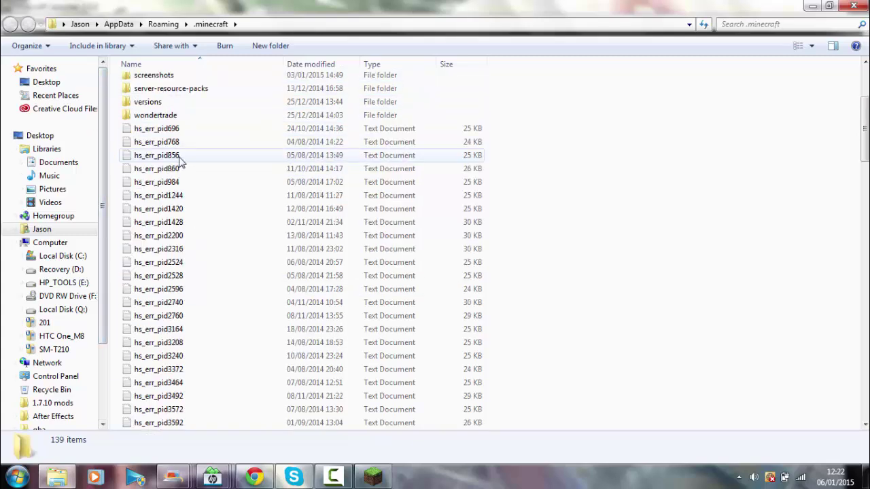
scroll(174, 197, "down", 8)
scroll(190, 258, "up", 9)
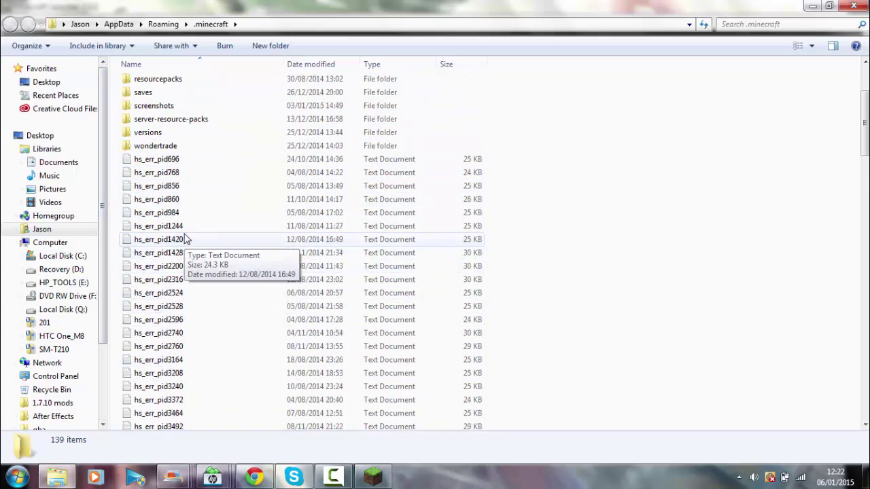
scroll(187, 239, "up", 3)
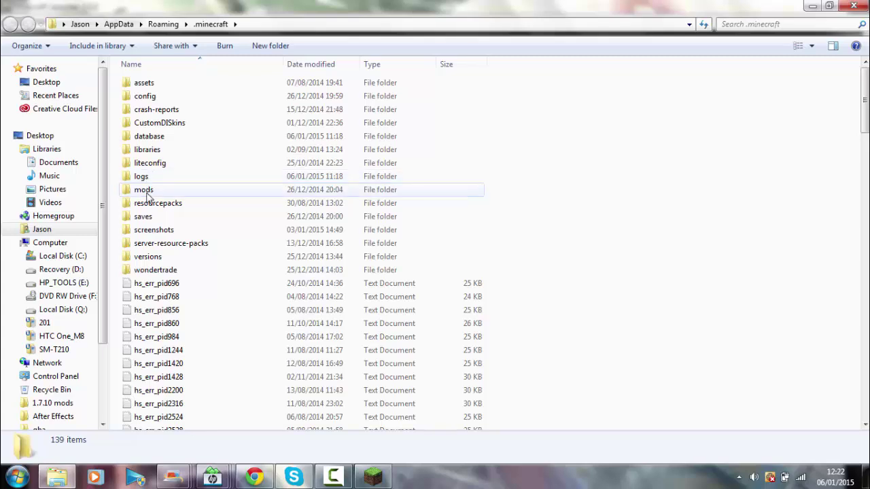
double_click(144, 191)
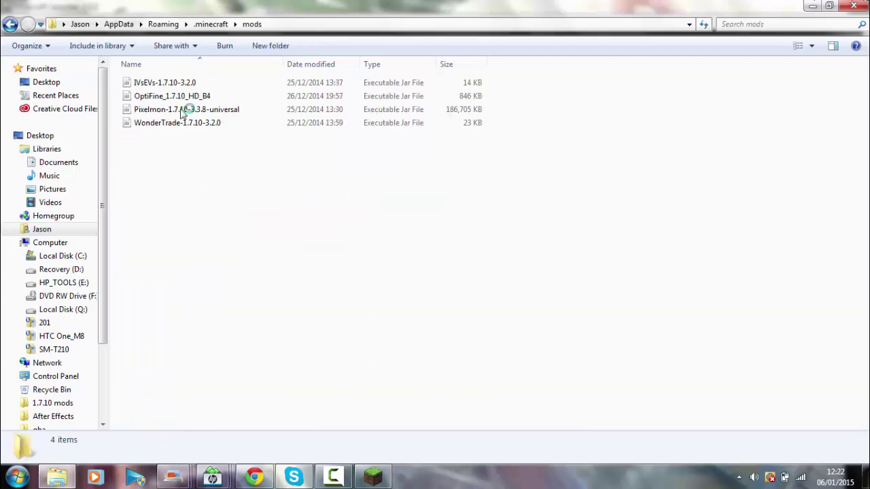
Examine the jar files in the mods folder, reduce the folder window's size, and minimise it.
left_click_drag(206, 182, 171, 79)
left_click(189, 169)
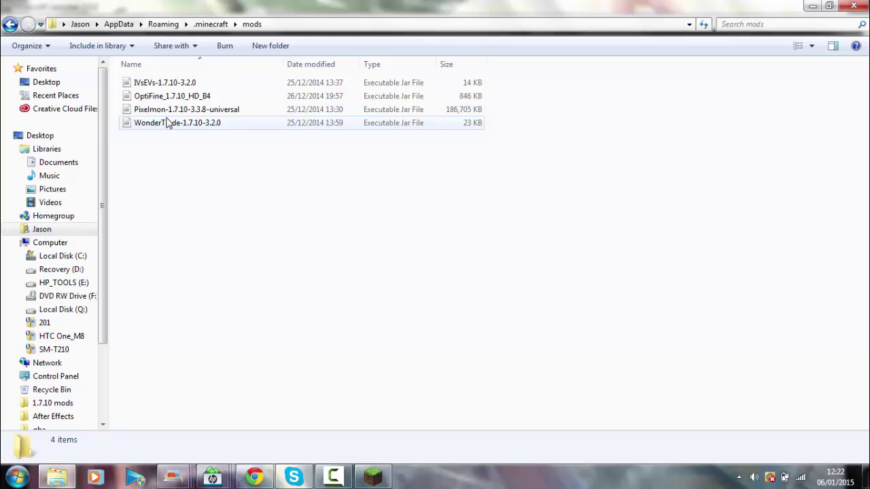
left_click(829, 5)
left_click(811, 7)
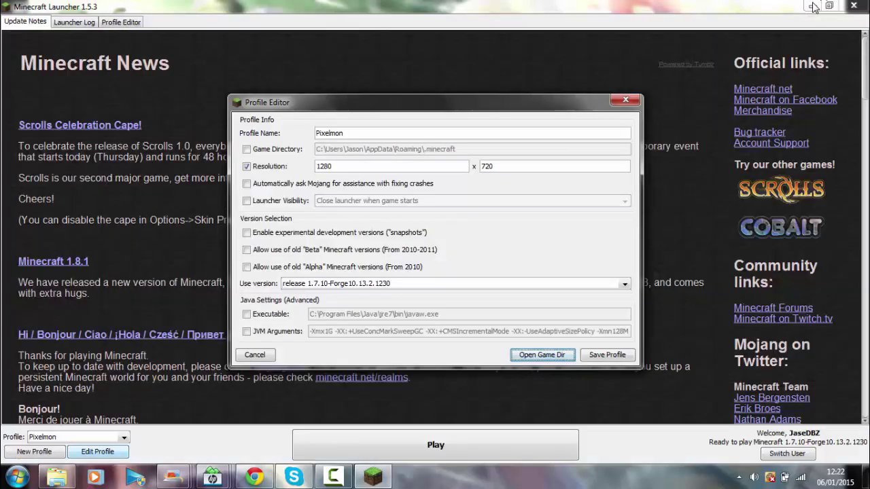
left_click(66, 477)
left_click_drag(294, 194, 291, 102)
left_click(288, 178)
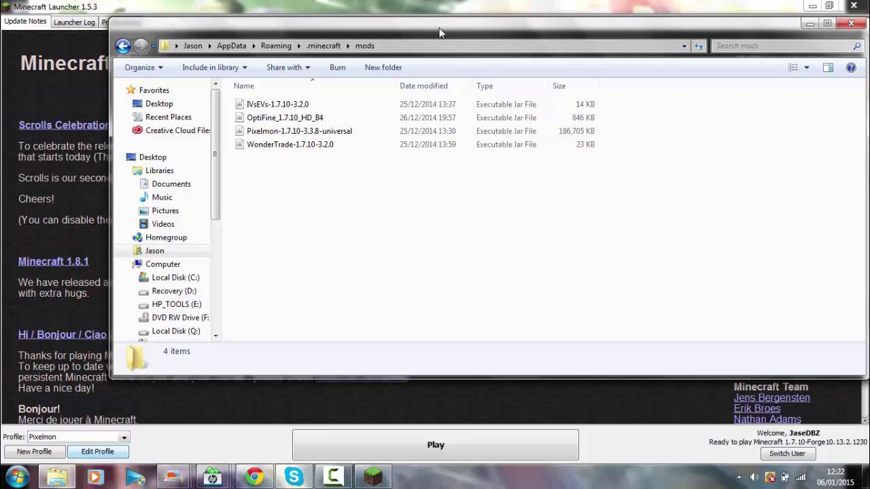
left_click_drag(439, 32, 292, 14)
left_click(666, 5)
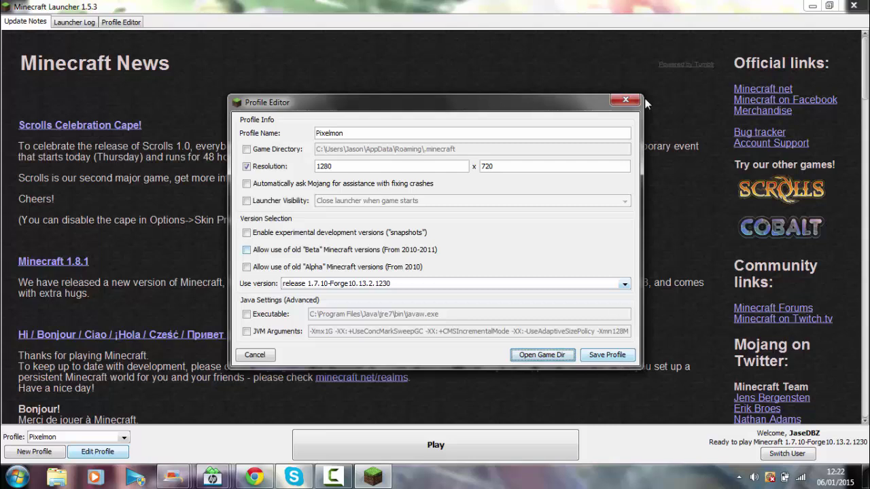
Save the Pixelmon profile and close the Minecraft launcher.
left_click(620, 358)
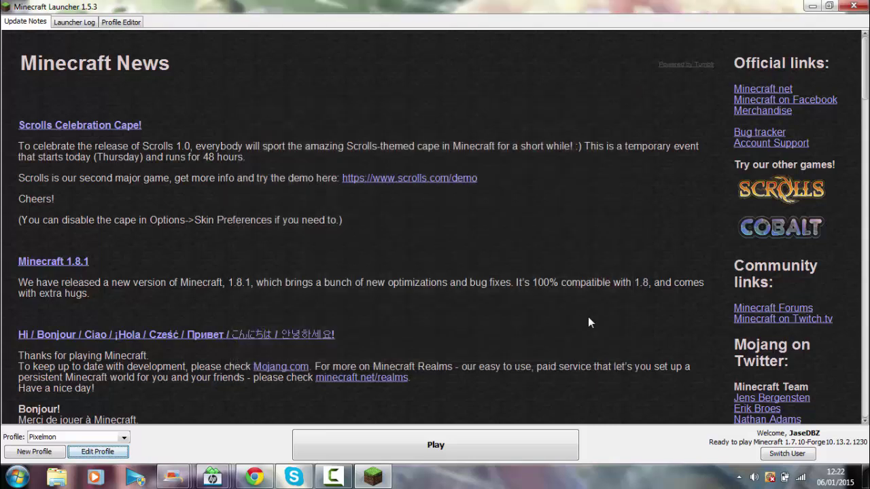
left_click(853, 5)
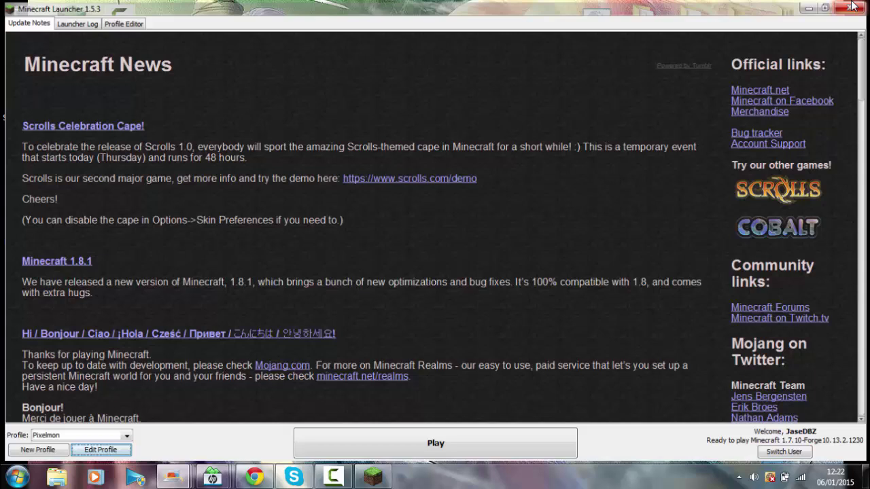
Relaunch the maximised Minecraft launcher, start the game with the Pixelmon profile, and open the multiplayer server list.
double_click(72, 30)
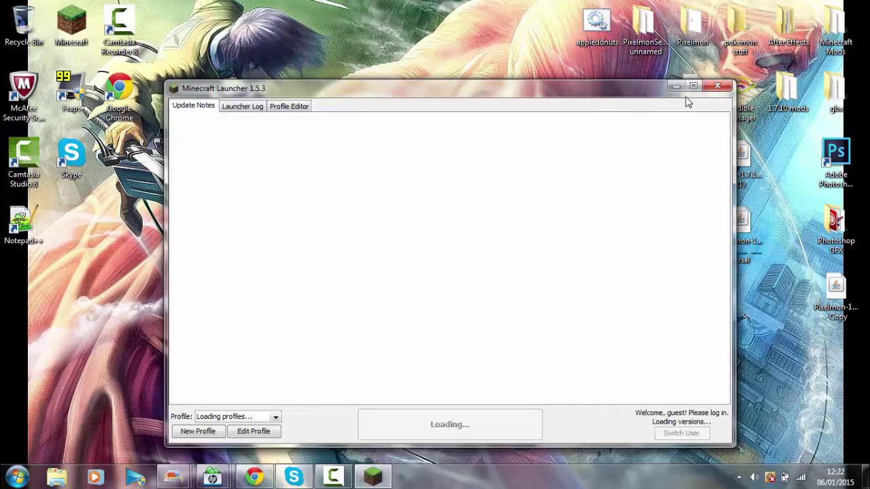
left_click(693, 86)
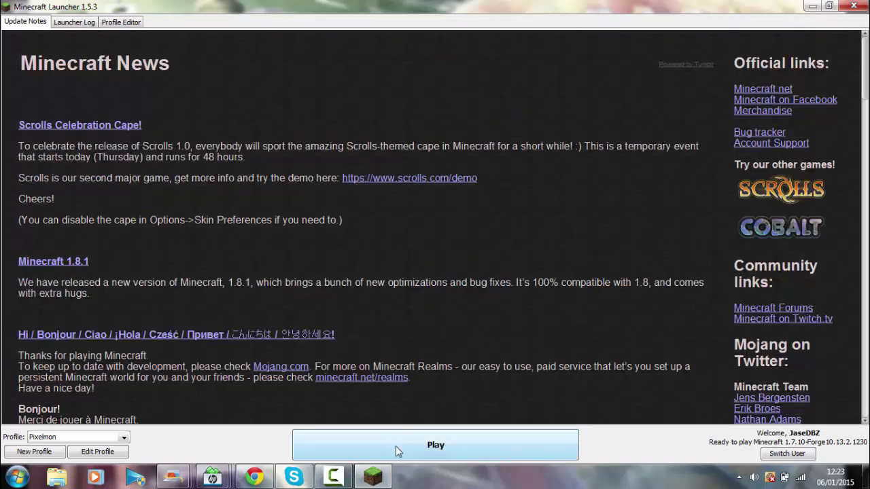
left_click(397, 452)
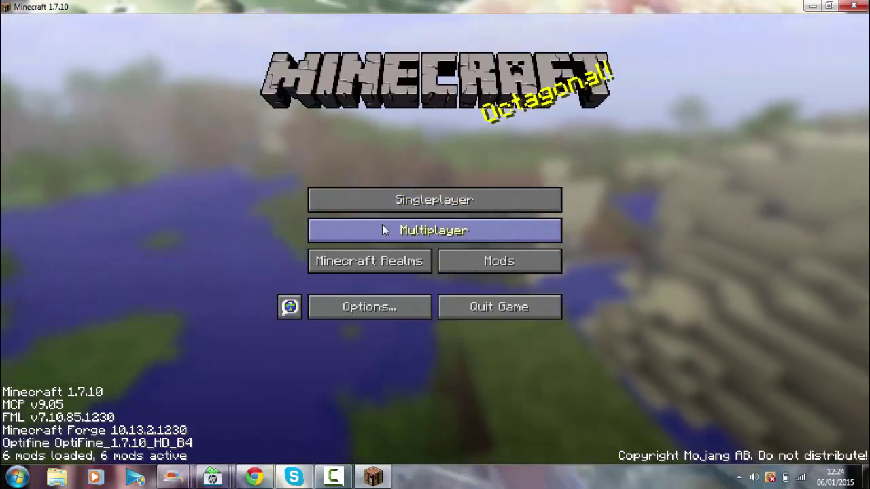
left_click(360, 230)
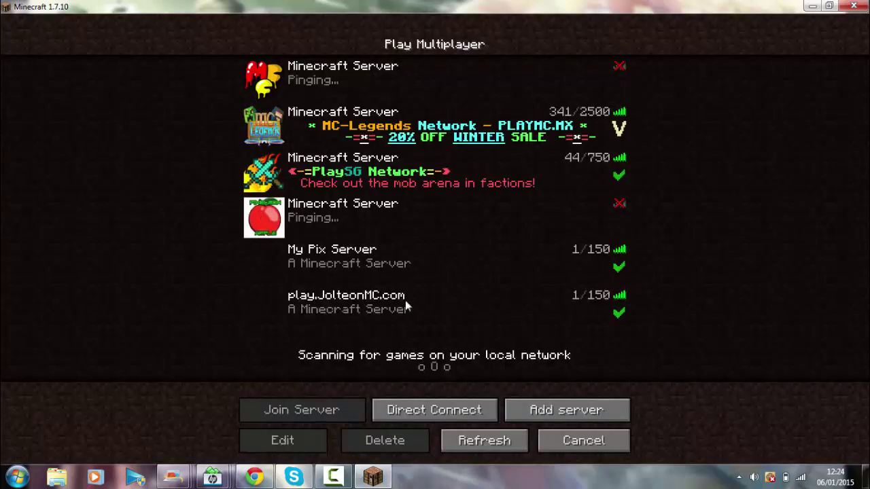
Select the play.JolteonMC.com entry in the multiplayer server list and join that server.
left_click(388, 259)
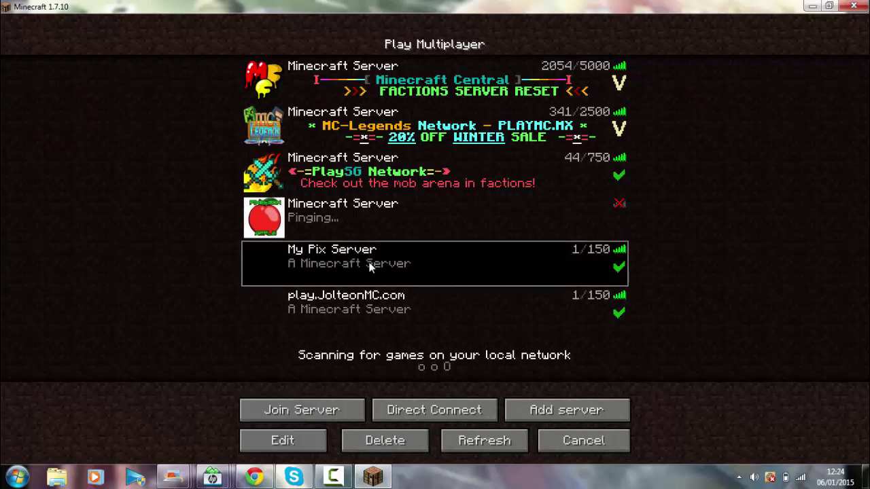
left_click(362, 303)
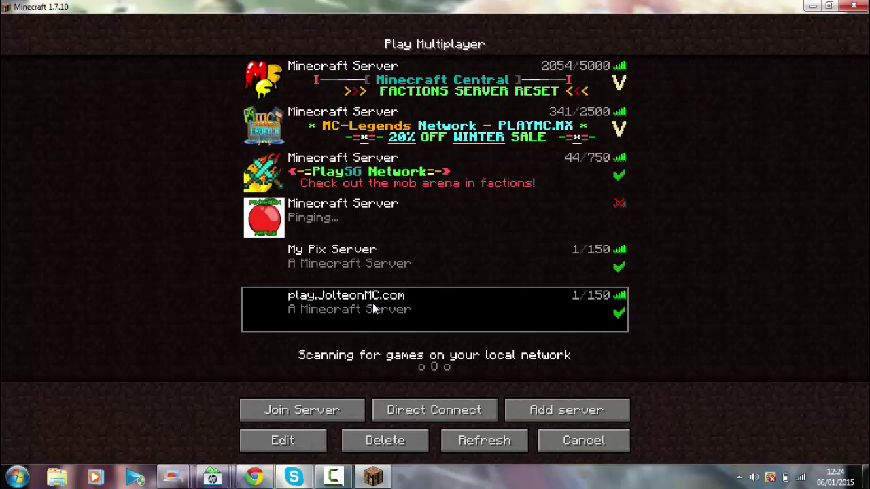
double_click(449, 308)
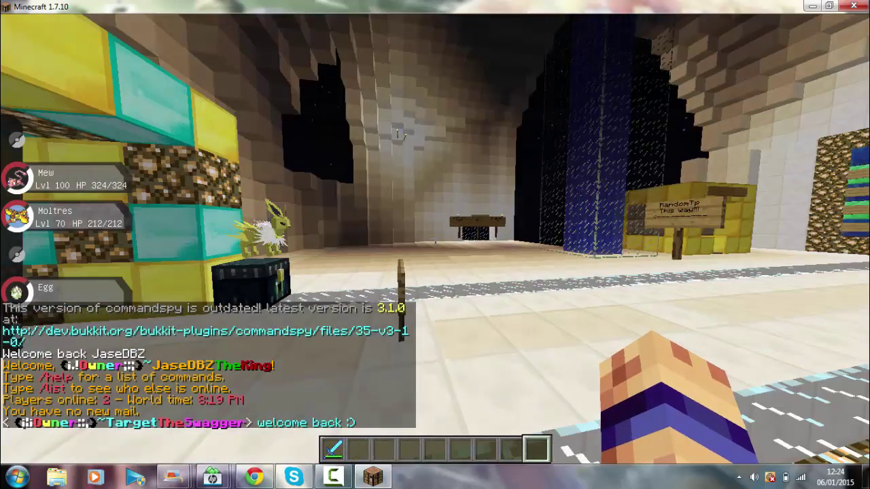
Walk through the server's spawn hall past the Jolteon statues, and look around towards the water column and coloured sign boards.
key("w")
key("w")
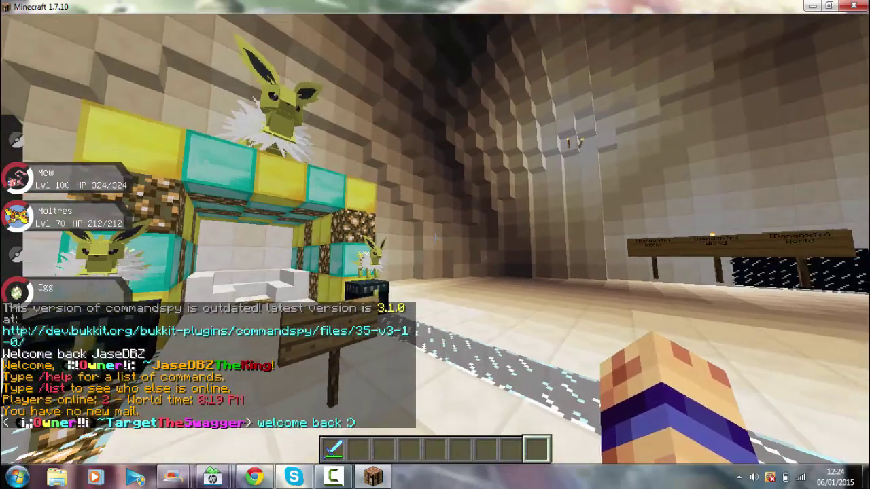
key("w")
key("w")
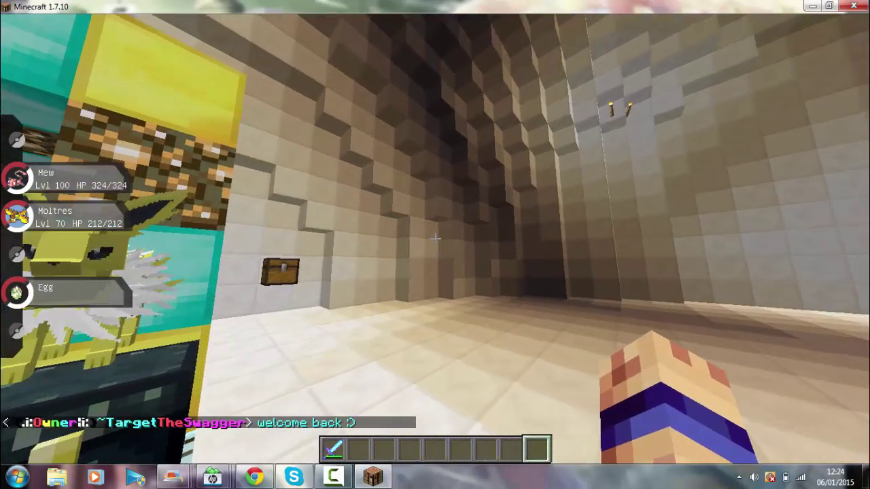
key("w")
key("w")
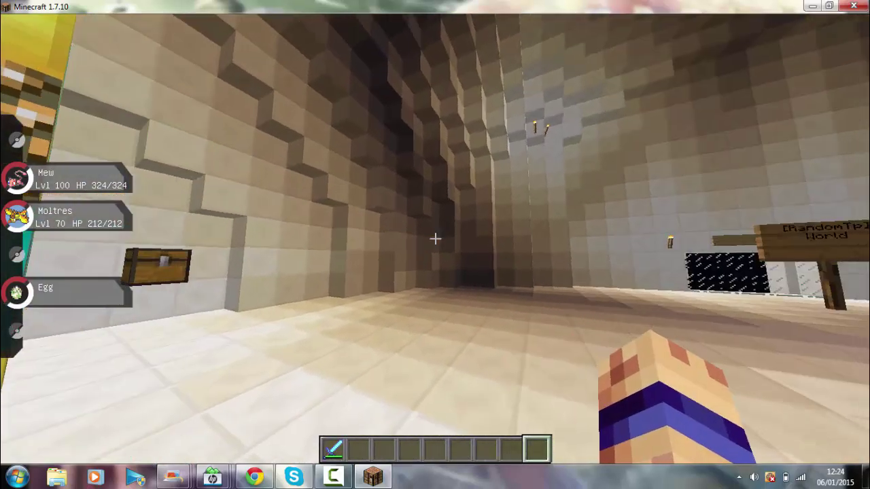
key("w")
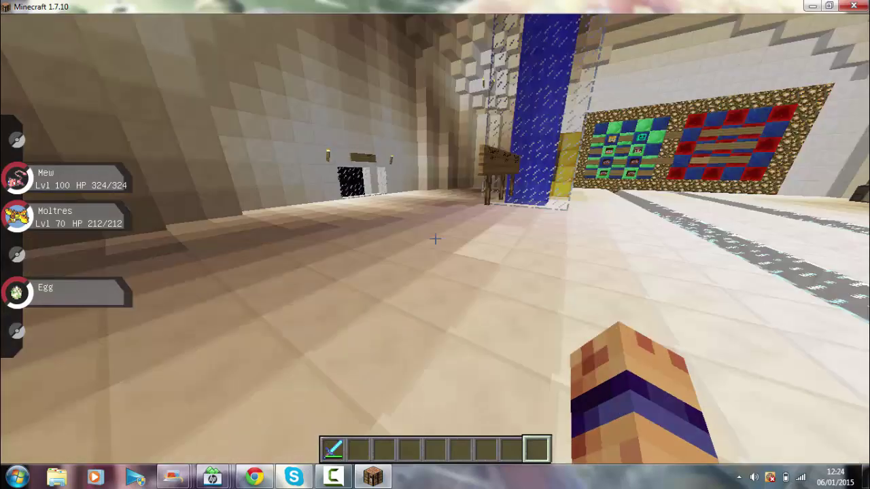
key("w")
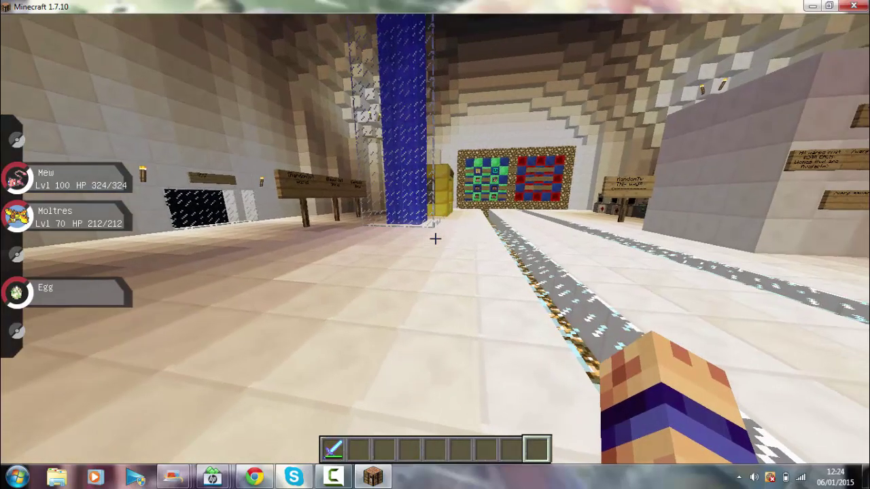
key("w")
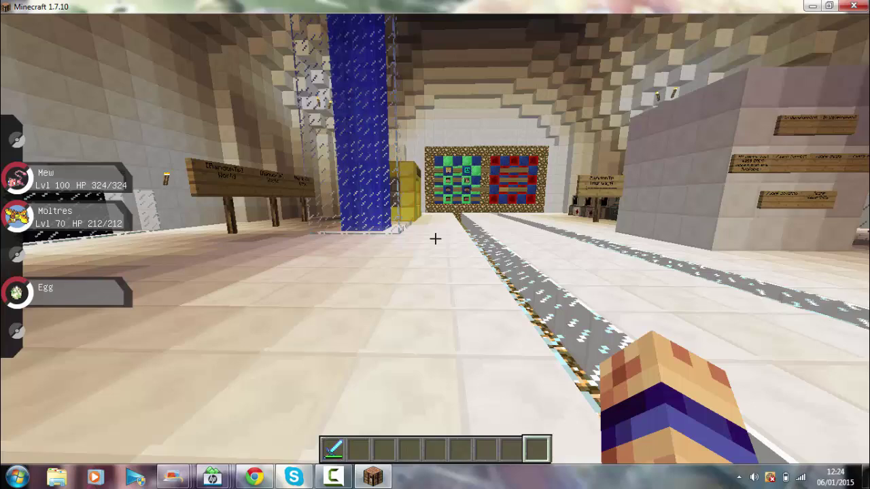